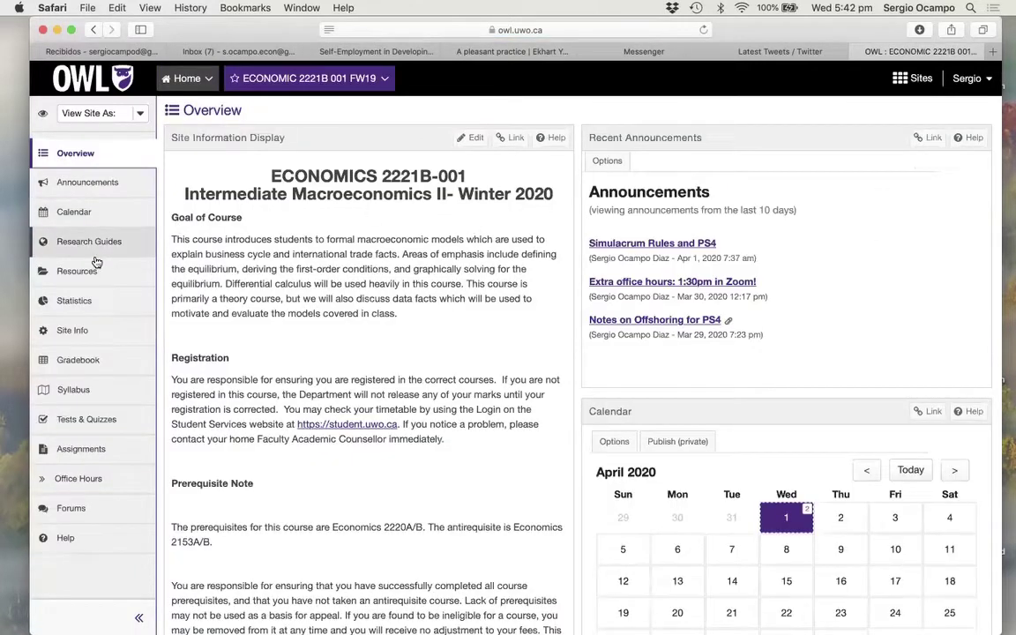
Open the Final Exam Simulacrum assignment in OWL and its attached Final_Online_Test.pdf.
click(80, 459)
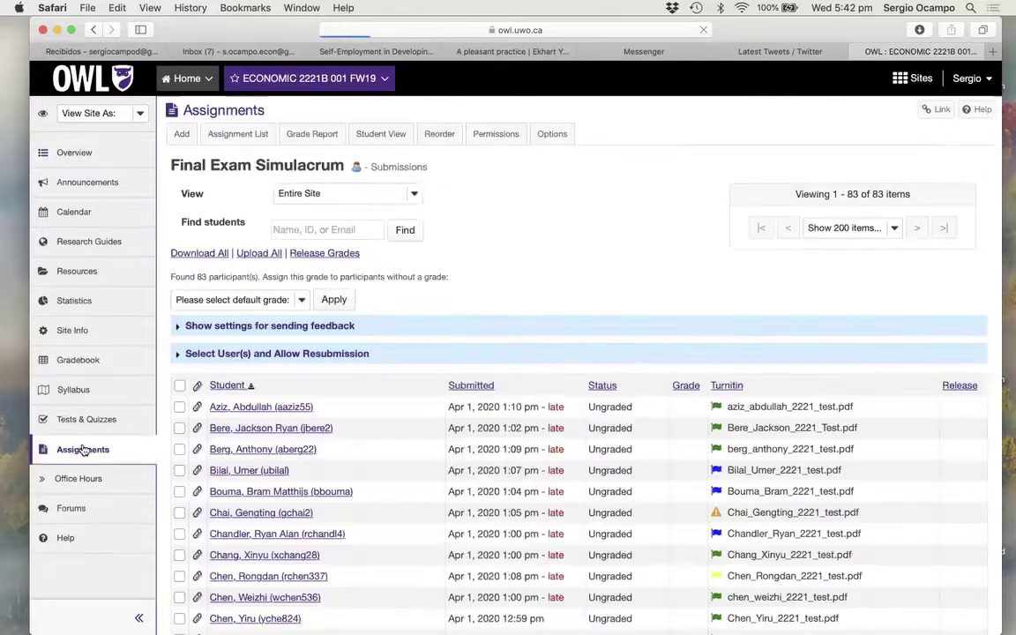
click(183, 134)
click(227, 113)
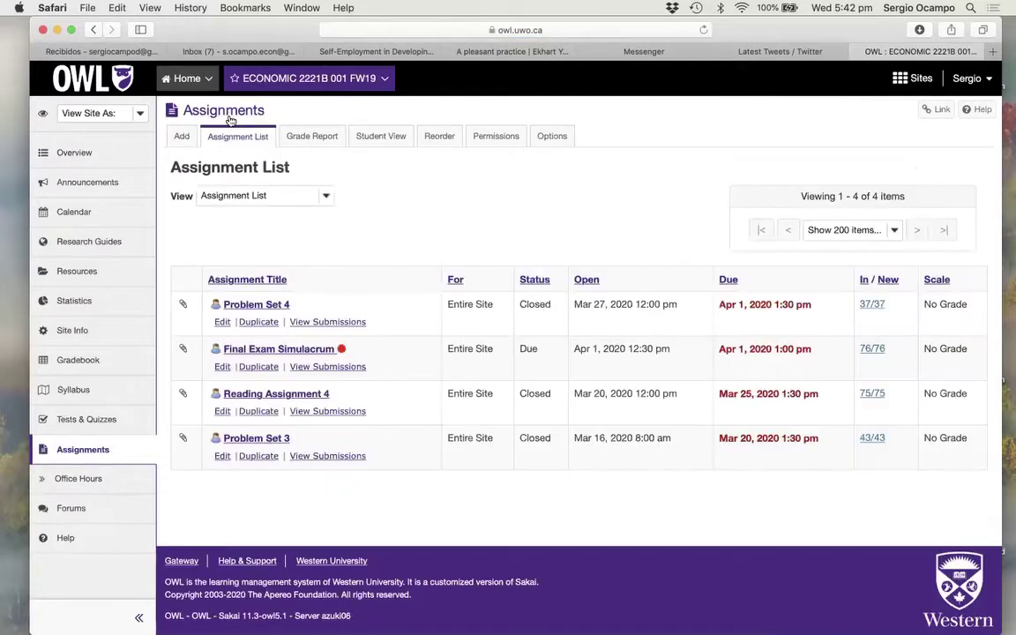
click(261, 352)
scroll(390, 422, down, 10)
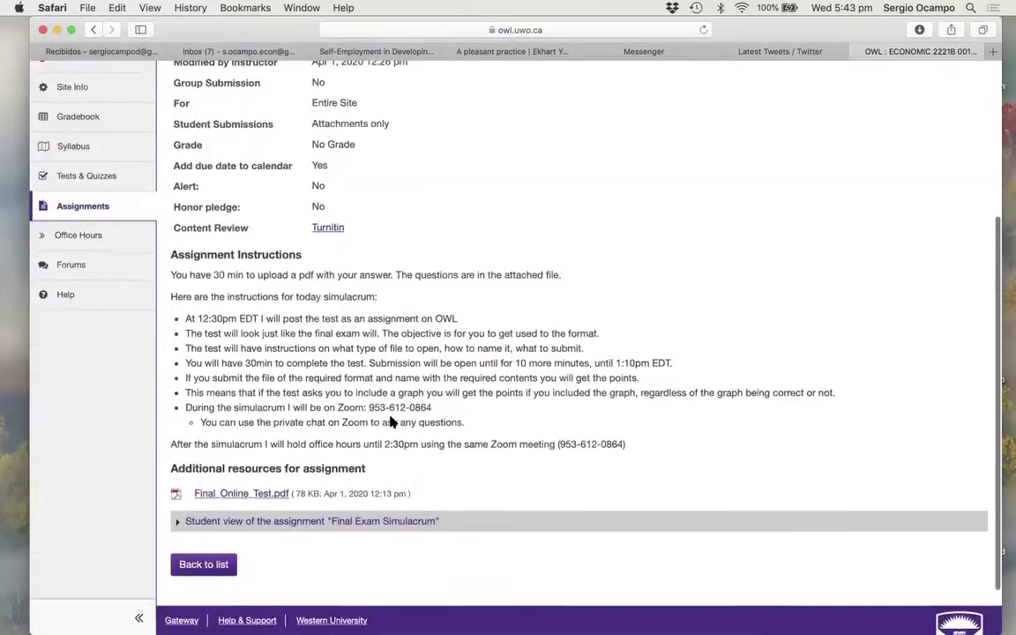
click(234, 433)
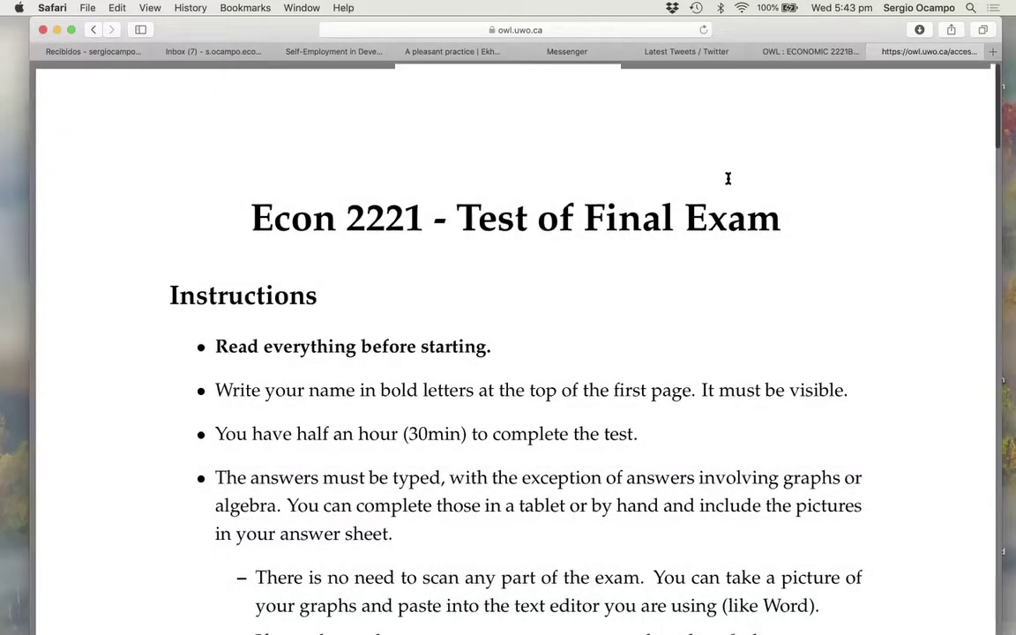
Read the exam PDF down to section 2 Graphing, then switch to the desktop.
scroll(728, 179, down, 3)
scroll(728, 178, down, 2)
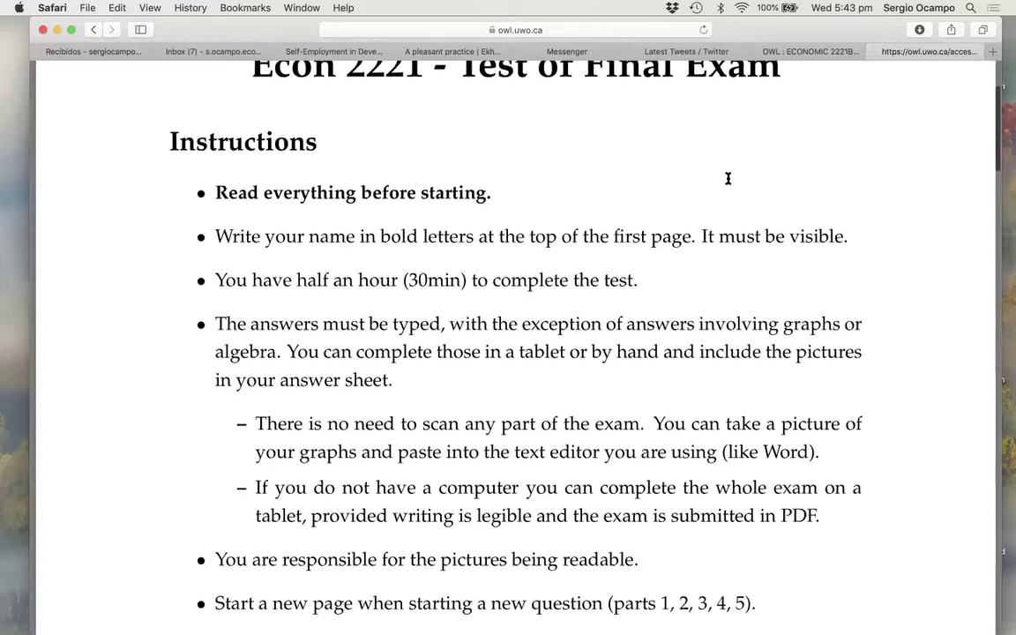
scroll(727, 178, down, 8)
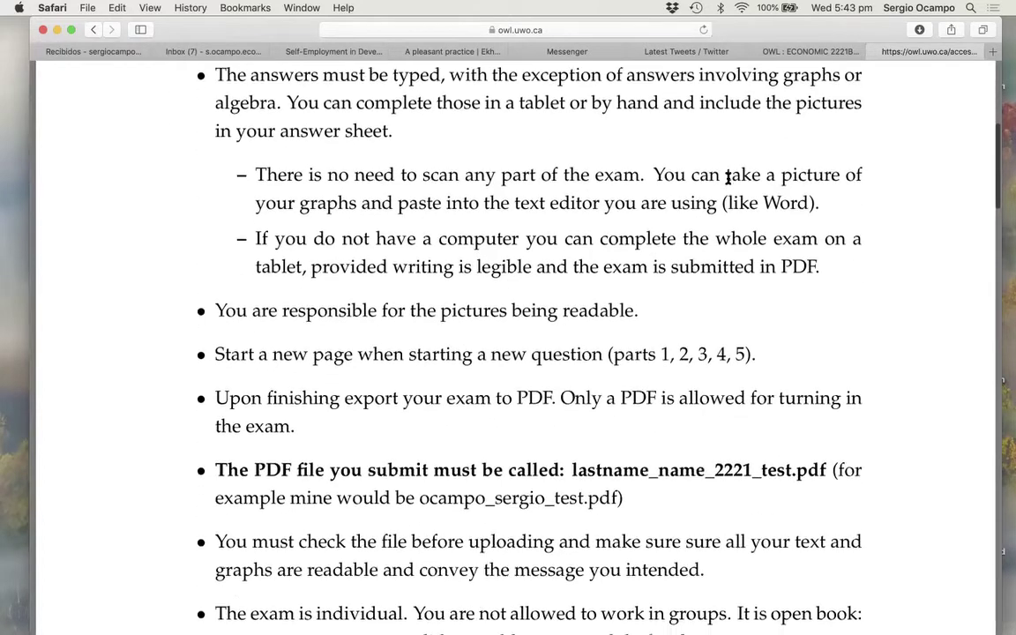
scroll(728, 179, down, 15)
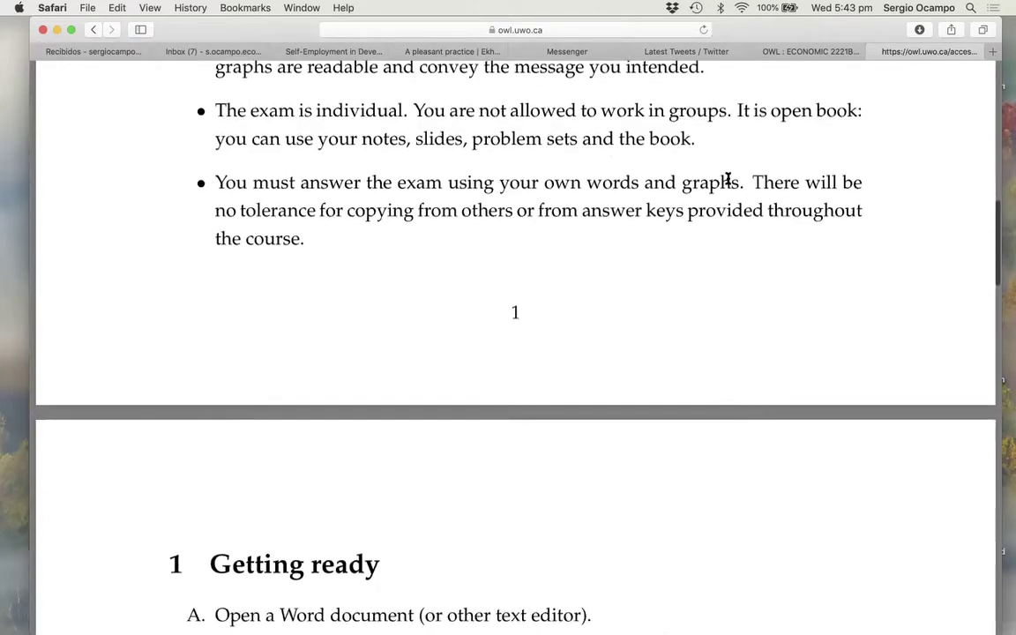
scroll(728, 178, down, 4)
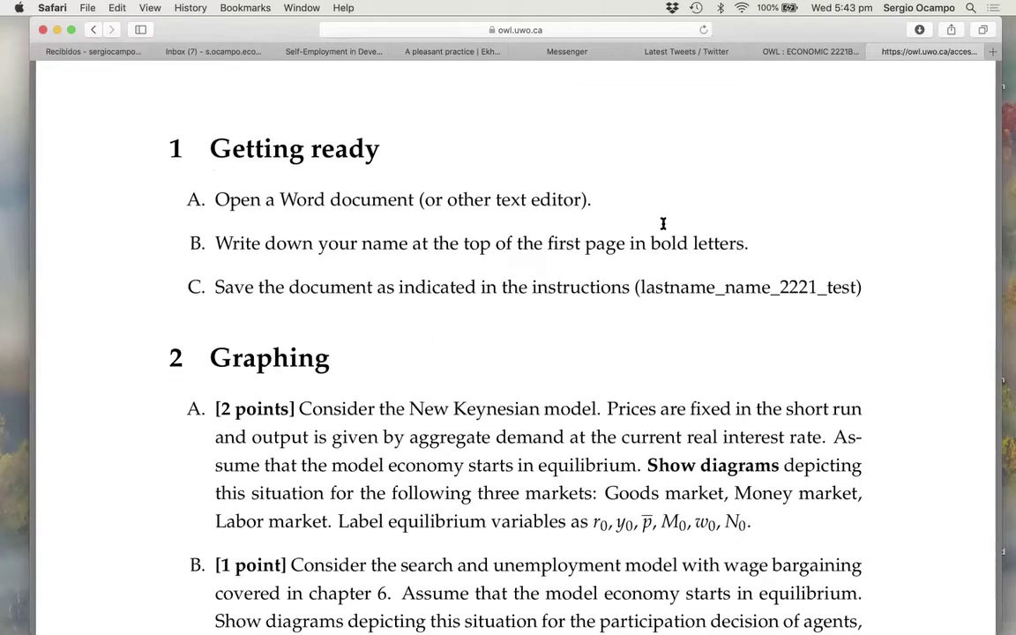
key(ctrl+Right)
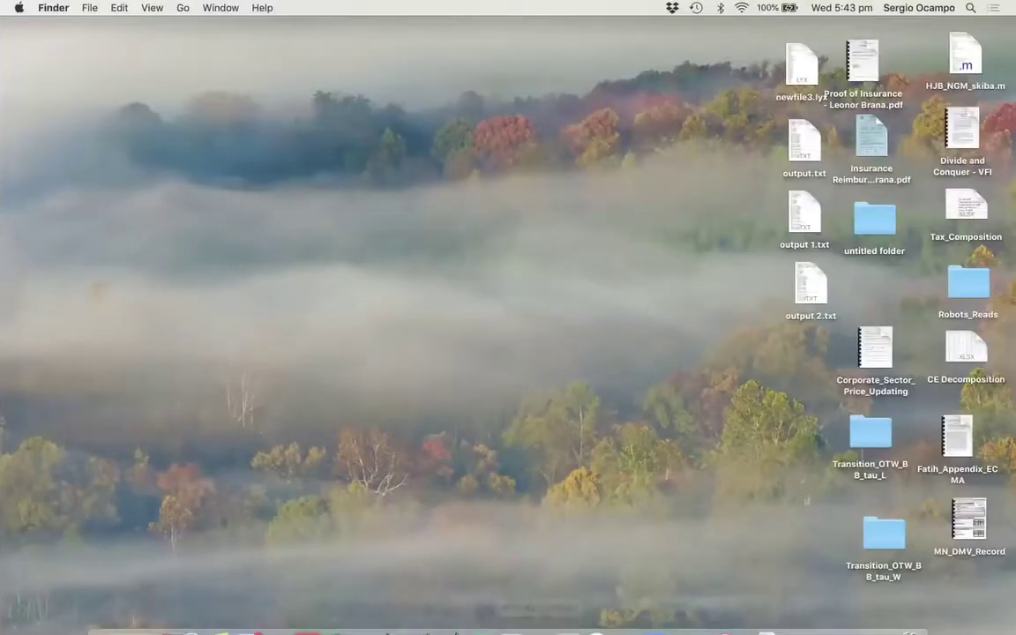
Launch Microsoft Word from Spotlight search and create a Blank Document.
key(super+space)
text(word)
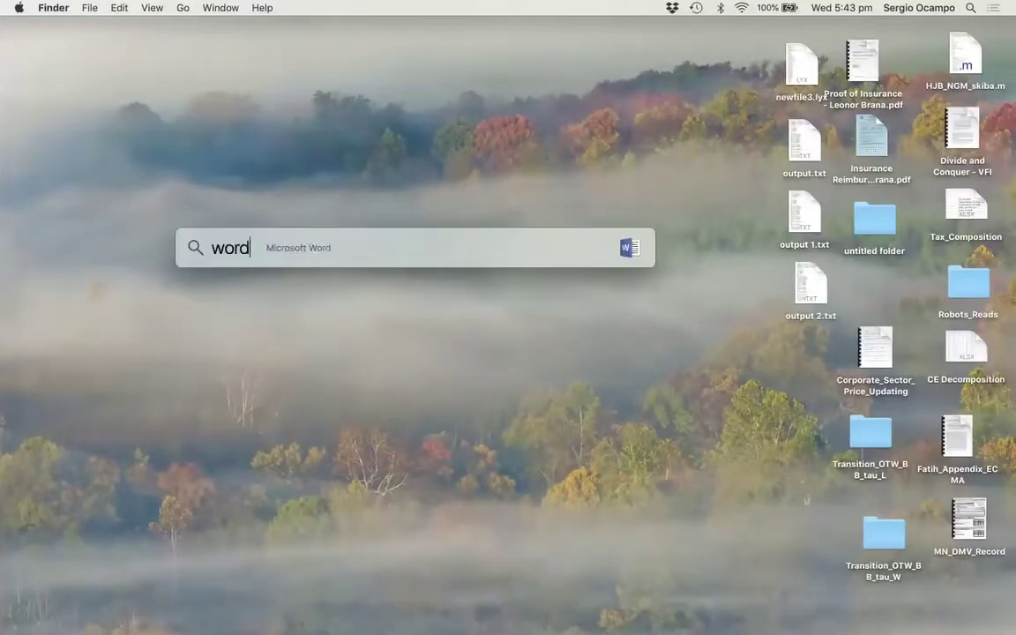
key(Return)
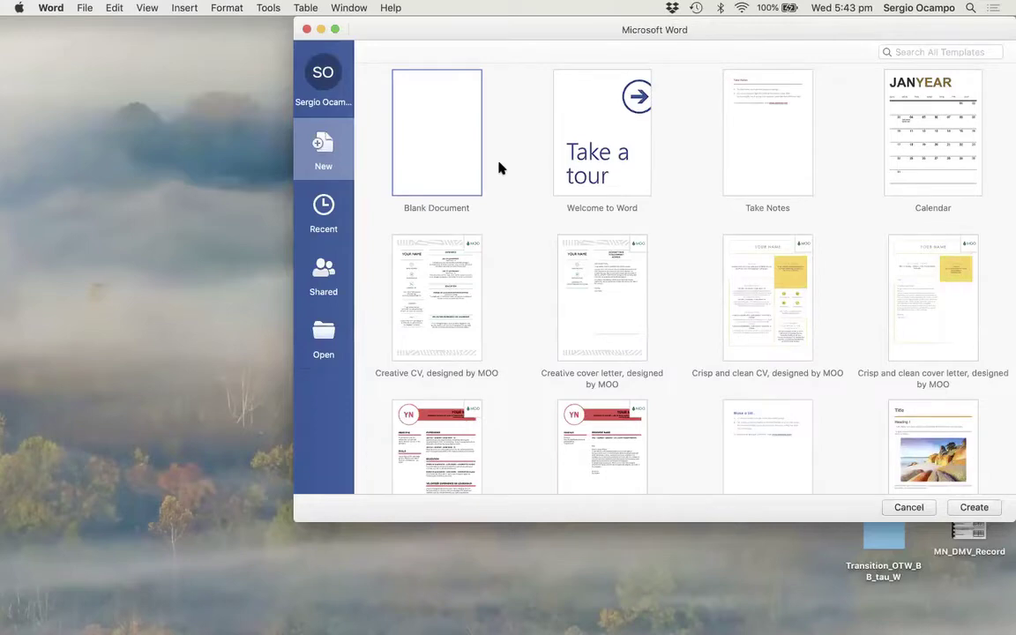
double_click(463, 154)
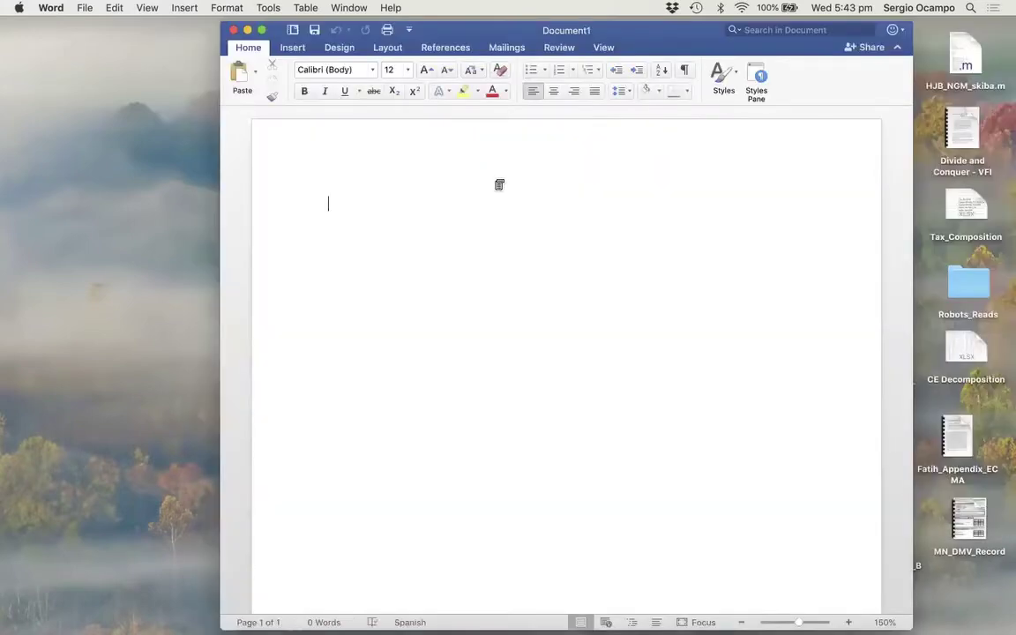
Type the student's name and 'Econ 2221' as a right-aligned, bold, 26 pt header.
key(super+Tab)
click(852, 200)
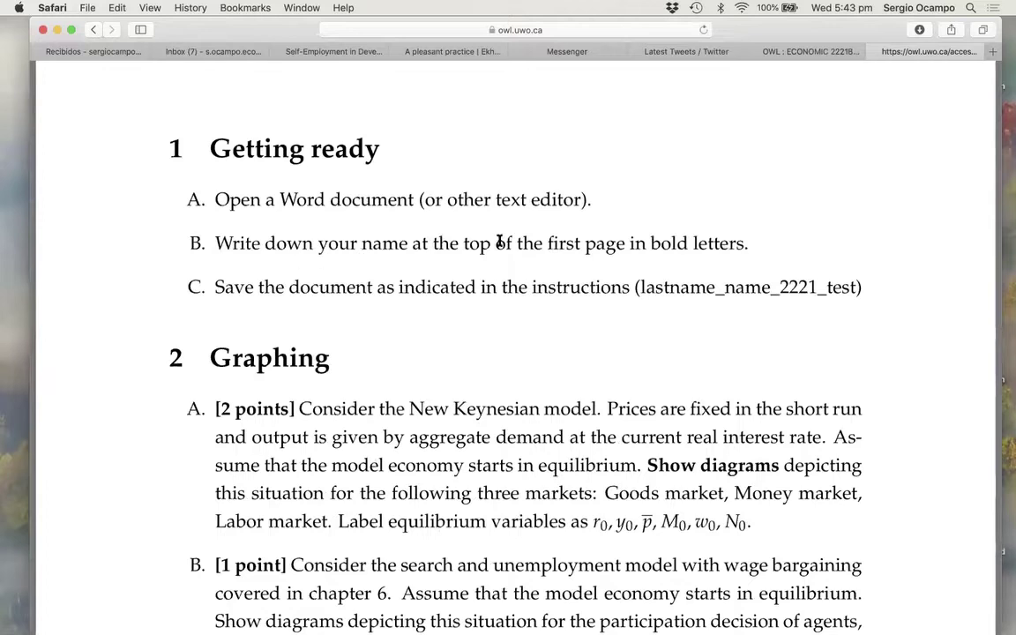
key(super+Tab)
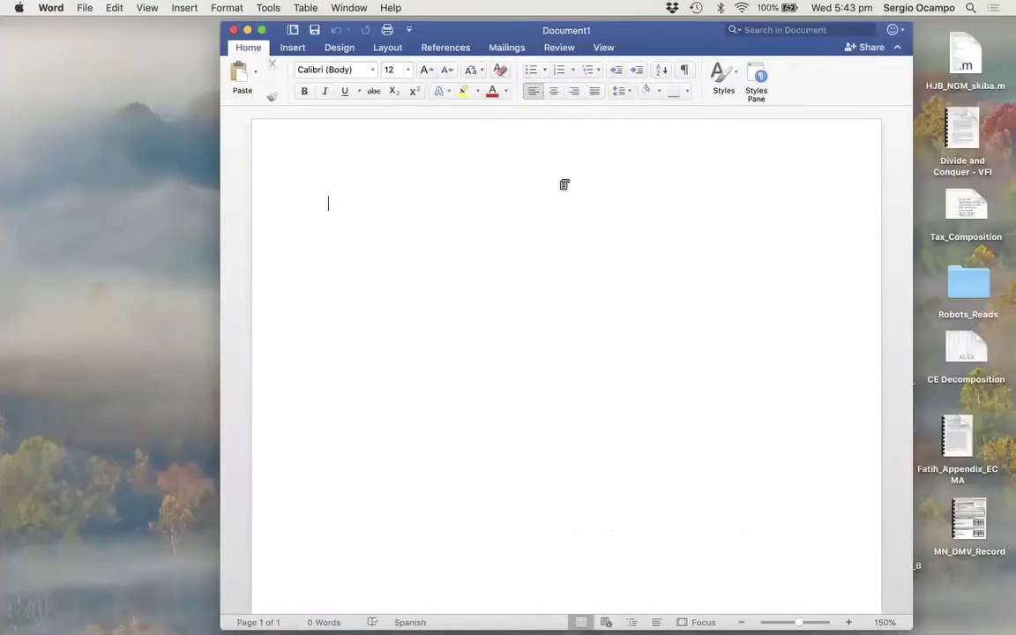
click(574, 91)
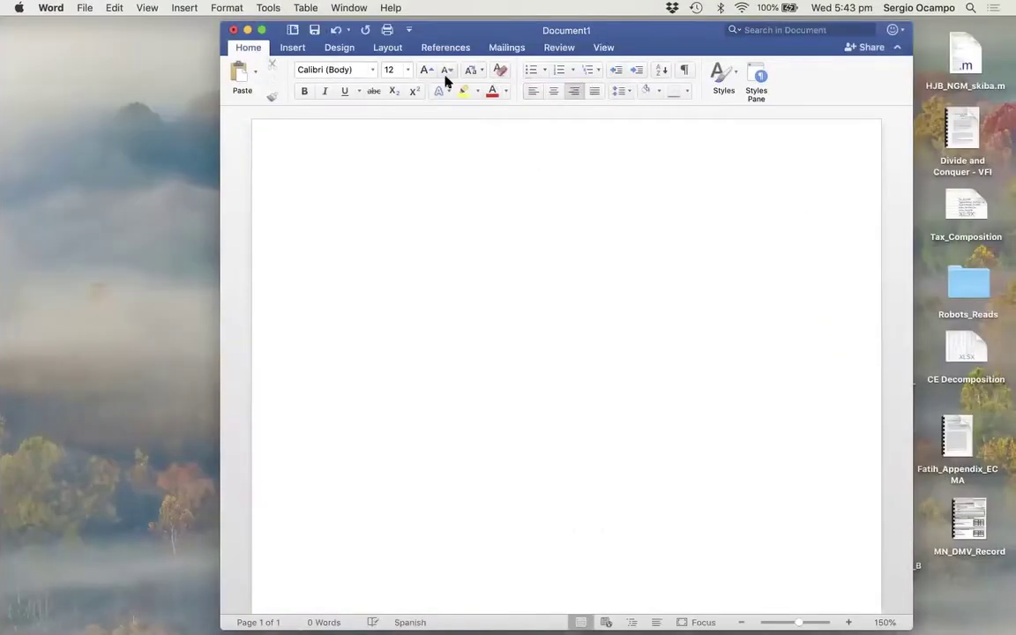
click(304, 91)
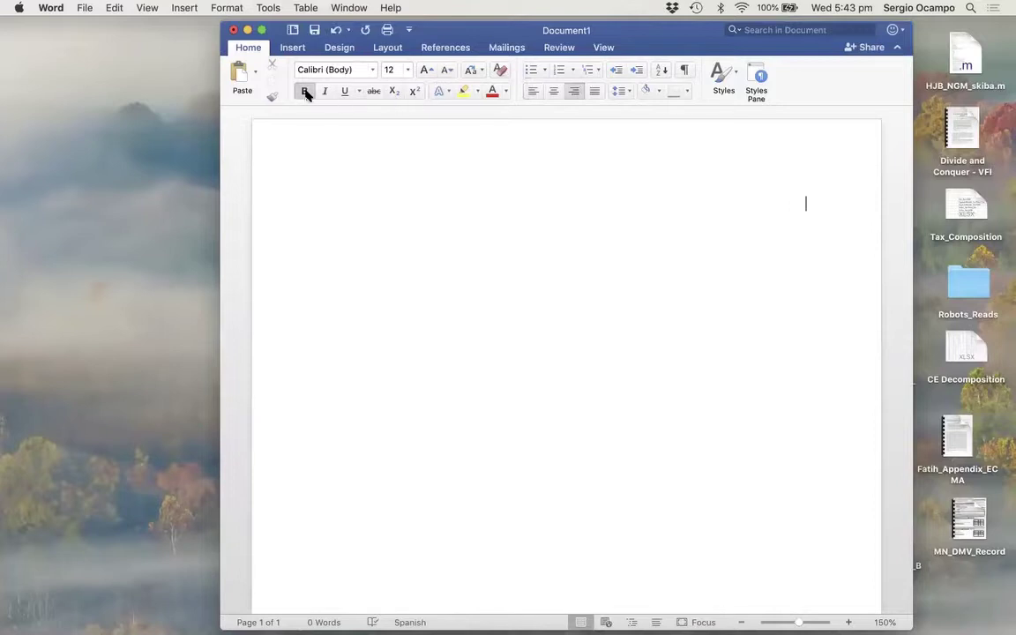
click(424, 74)
click(424, 74)
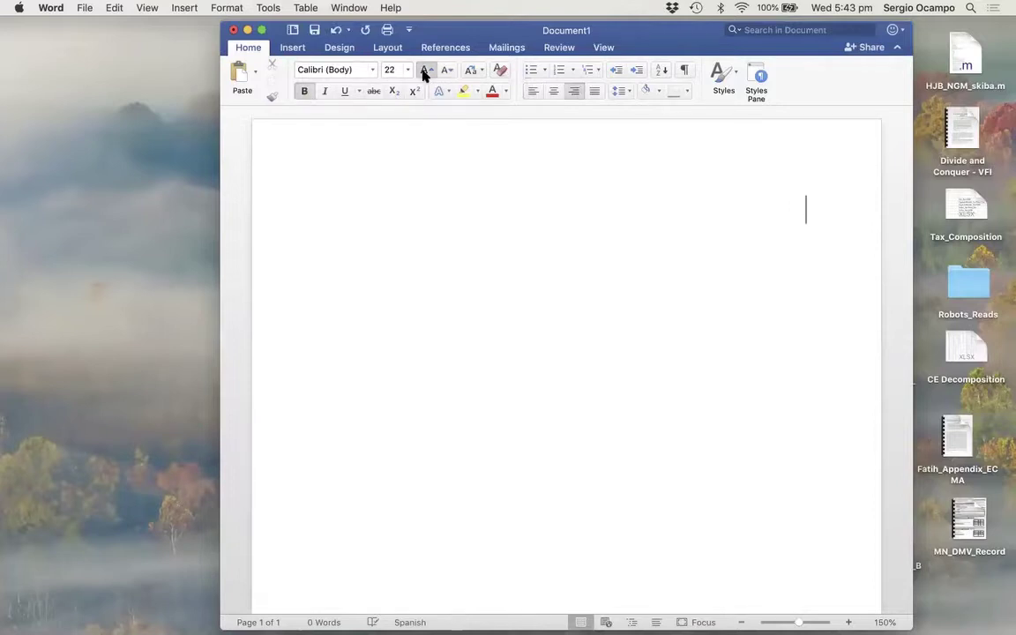
click(423, 74)
click(424, 75)
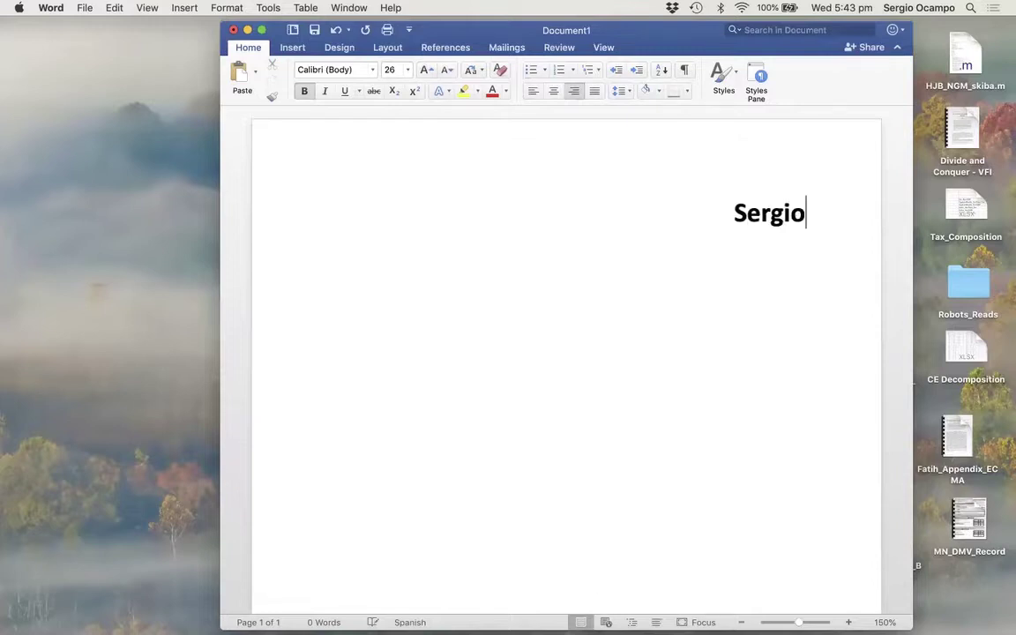
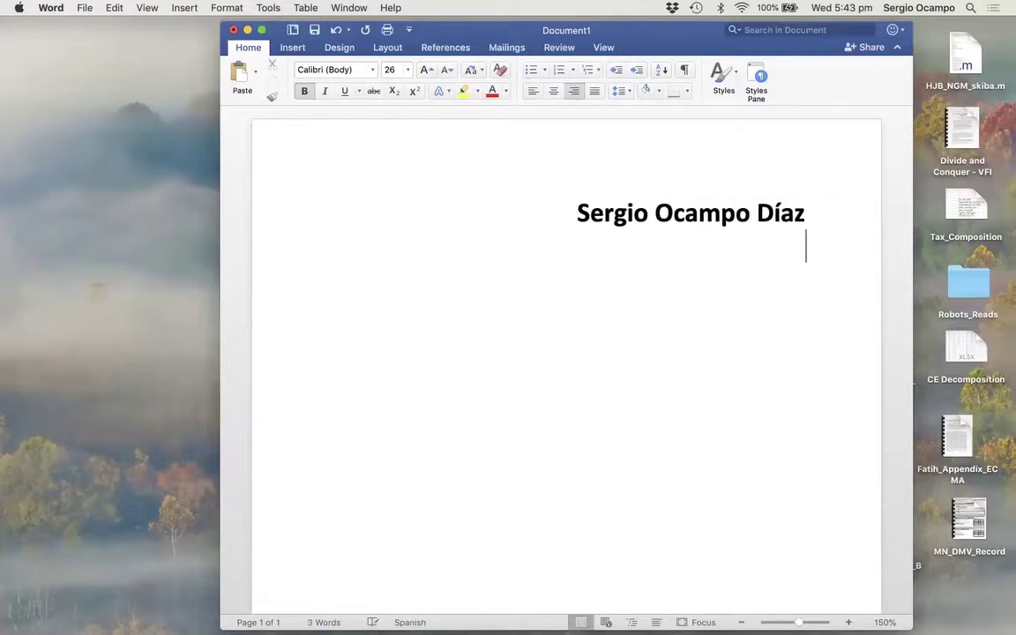
key(Return)
text(Econ )
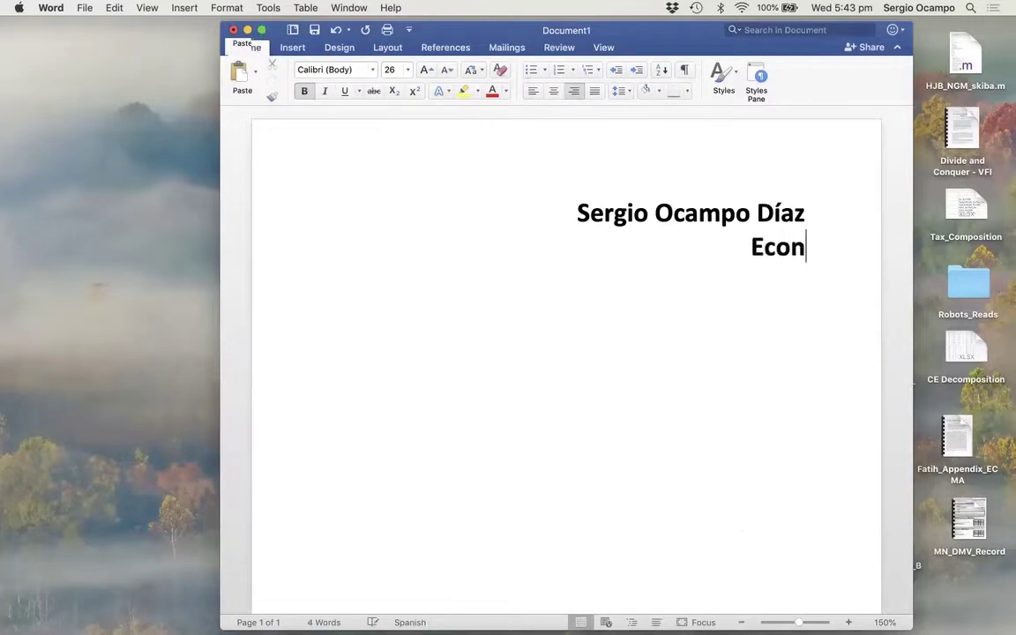
text(2221)
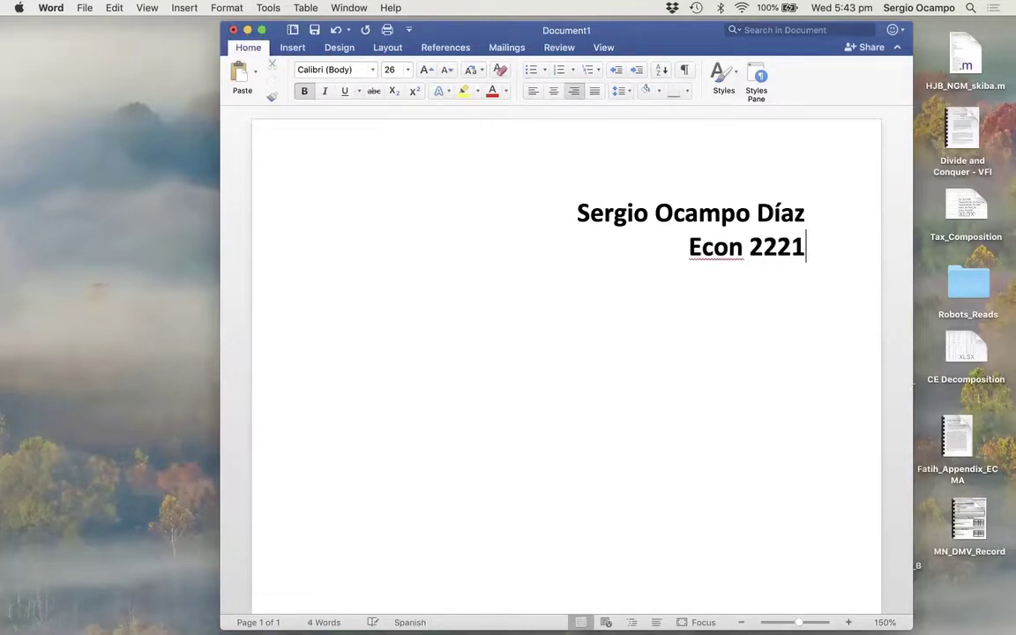
Set the next line to justified, non-bold text and readjust its font size.
click(596, 91)
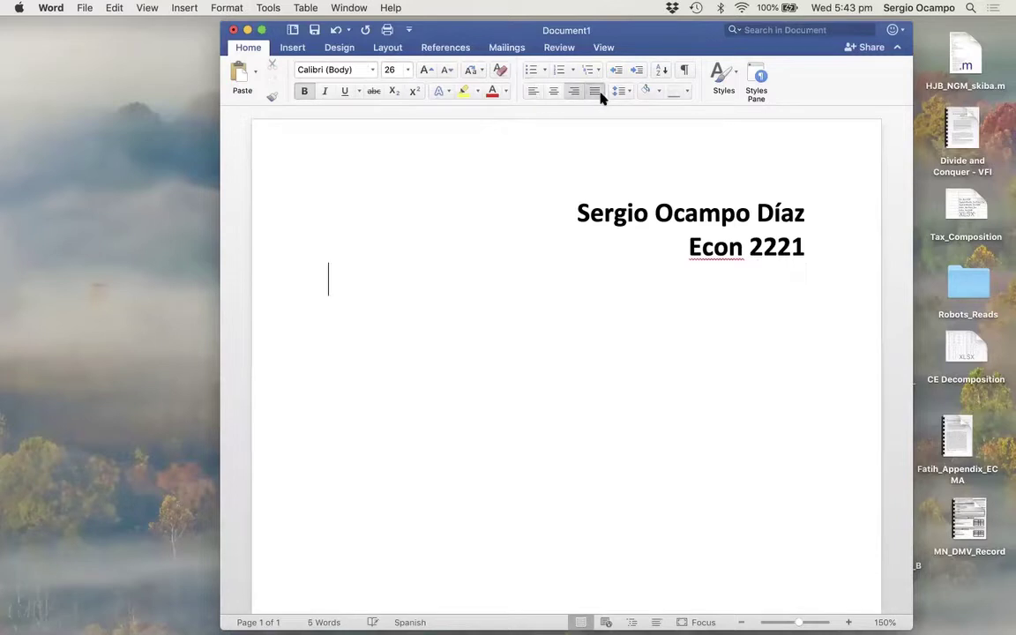
click(305, 93)
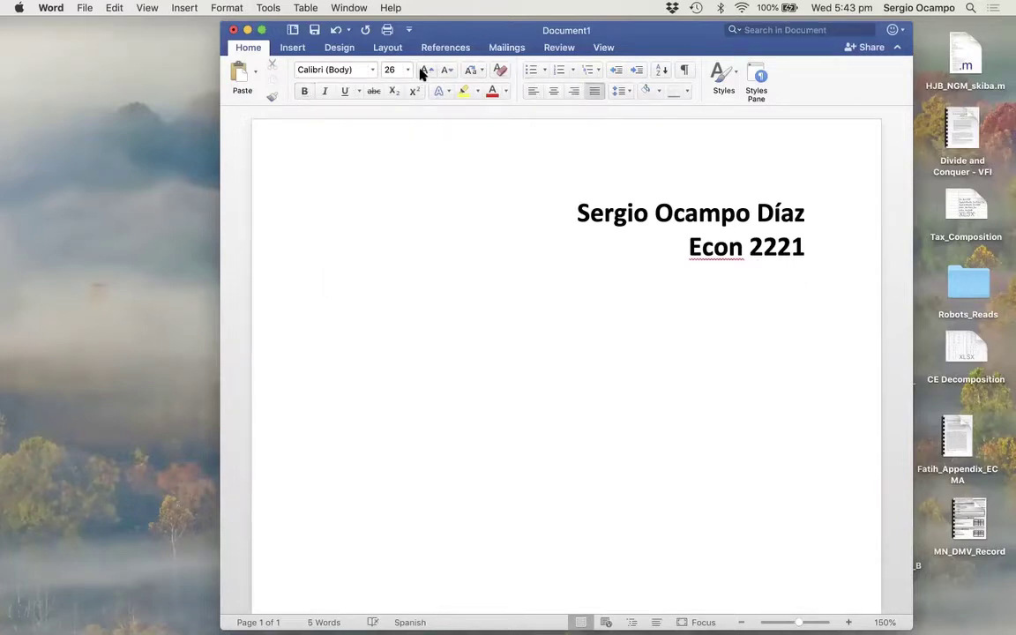
click(447, 74)
click(447, 74)
click(446, 75)
click(446, 74)
click(425, 74)
click(426, 74)
click(425, 74)
key(ctrl+Left)
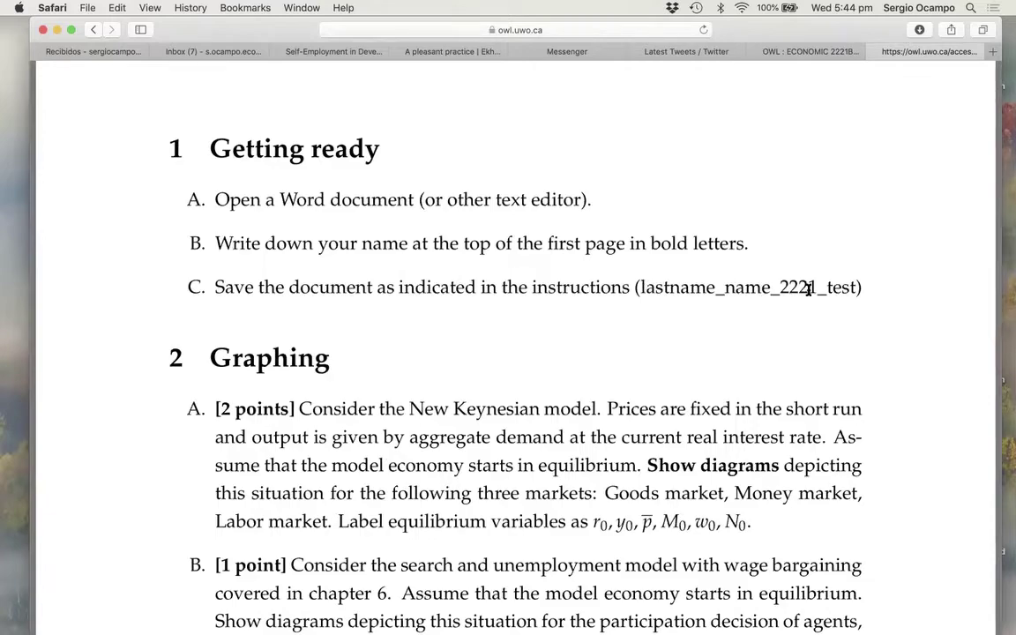
key(ctrl+Right)
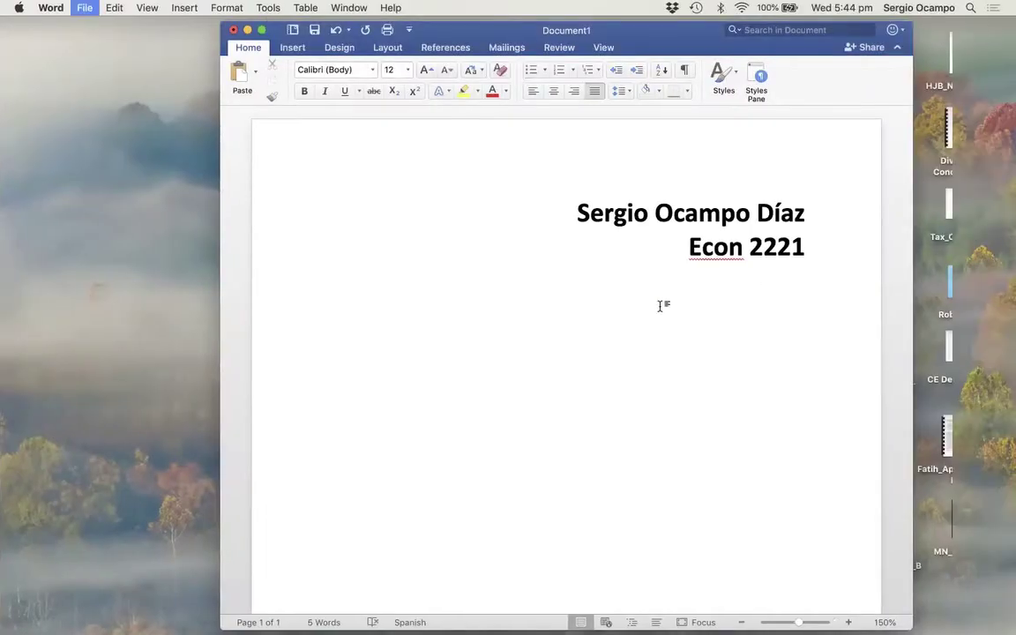
Save the document to the Desktop under the lastname_name_2221_test file name.
key(super+s)
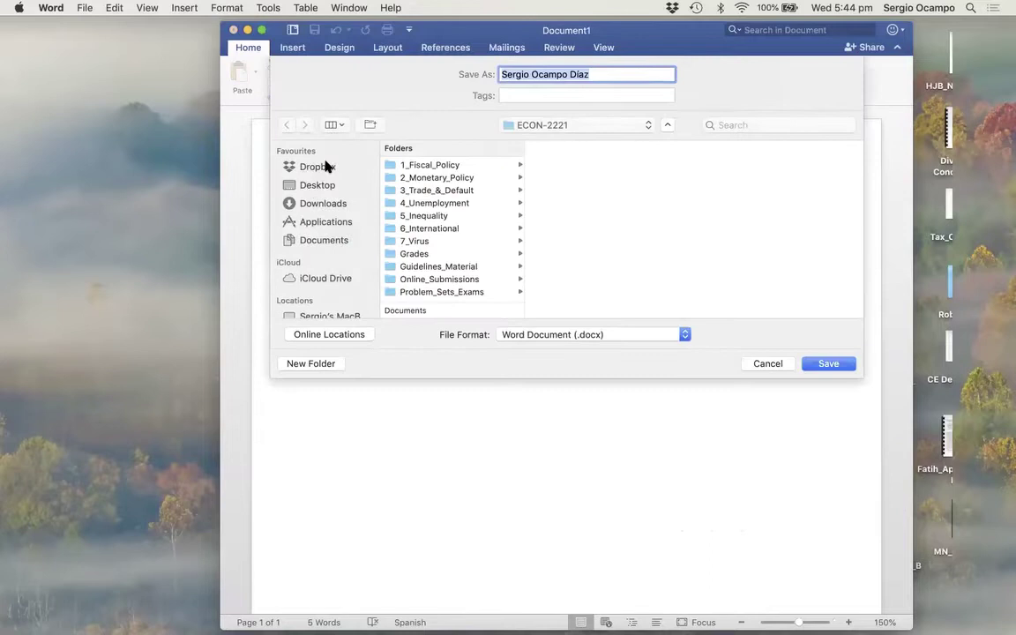
click(310, 185)
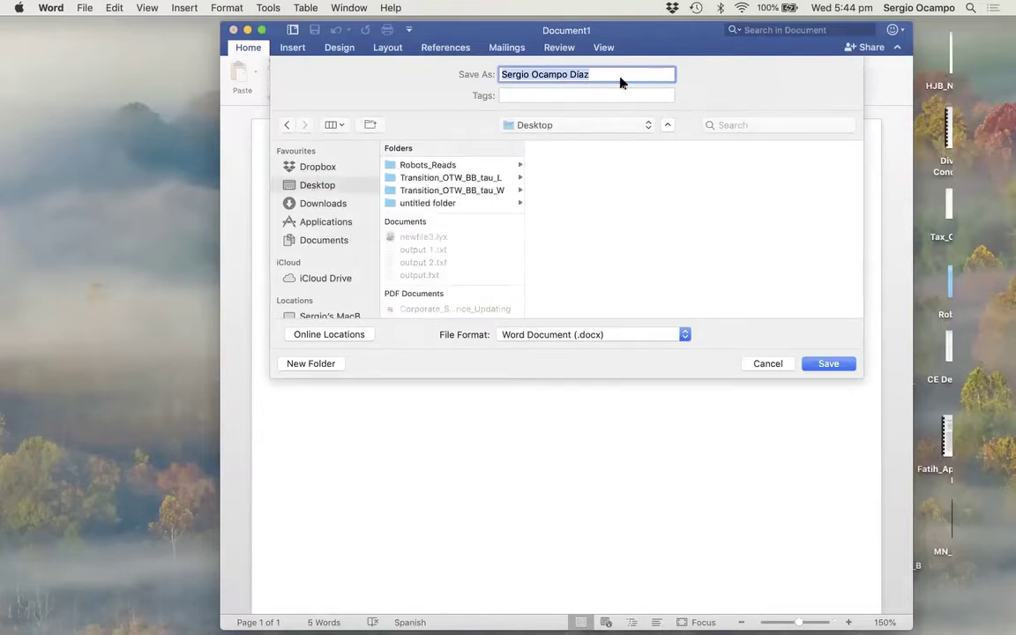
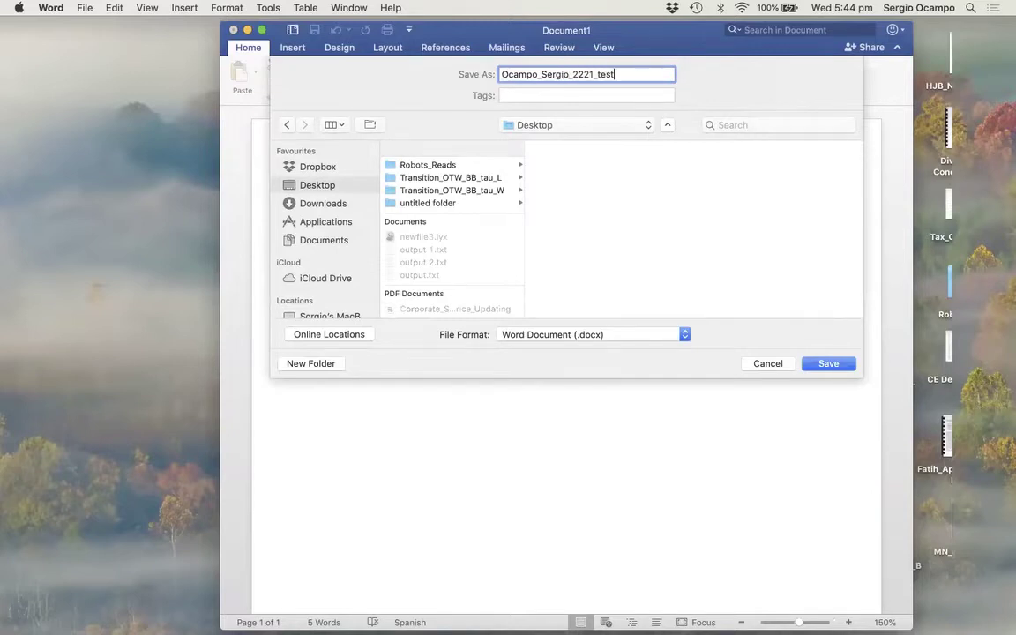
key(Return)
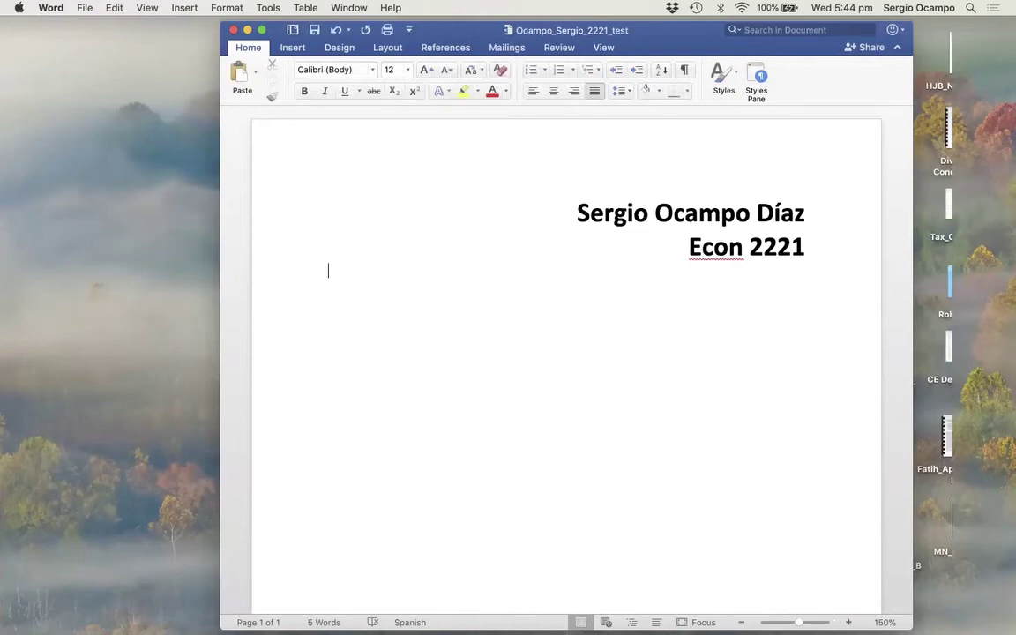
key(super+Tab)
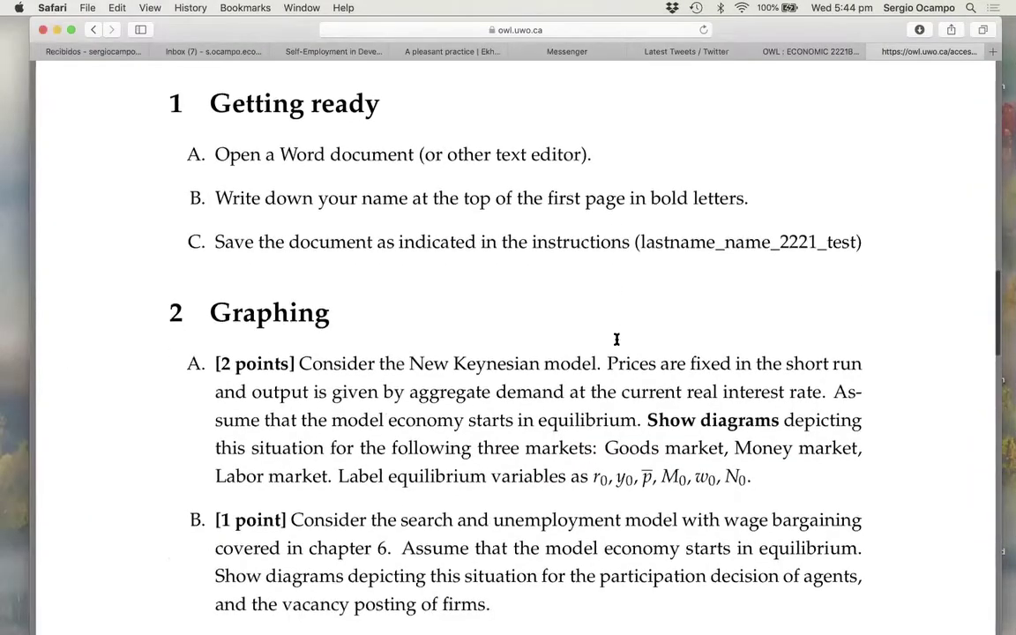
Add a bold, enlarged 'Graphing' heading below the header.
key(super+Tab)
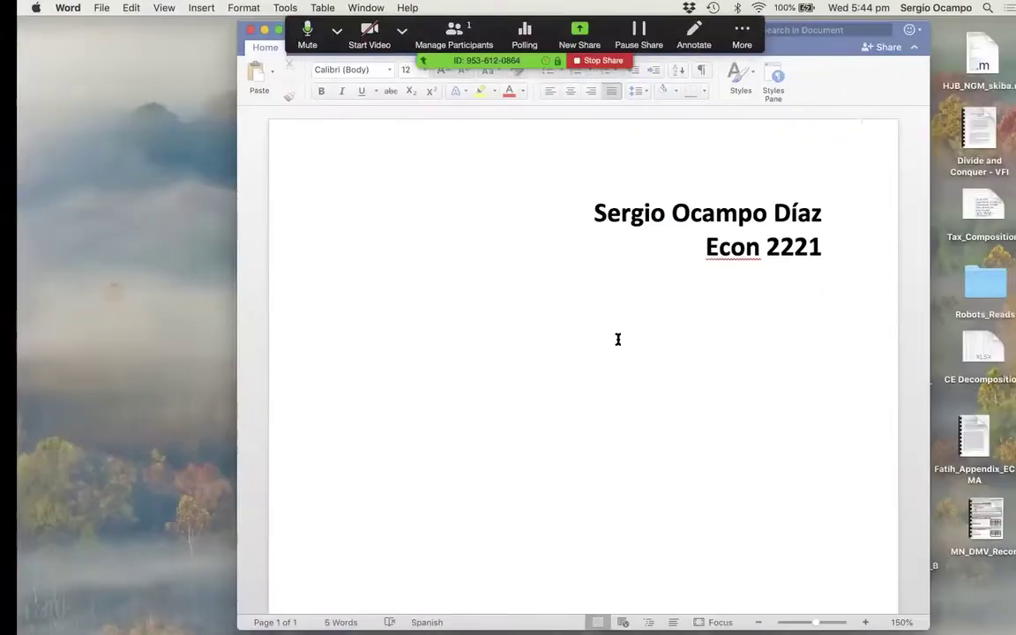
click(304, 91)
click(424, 71)
click(423, 70)
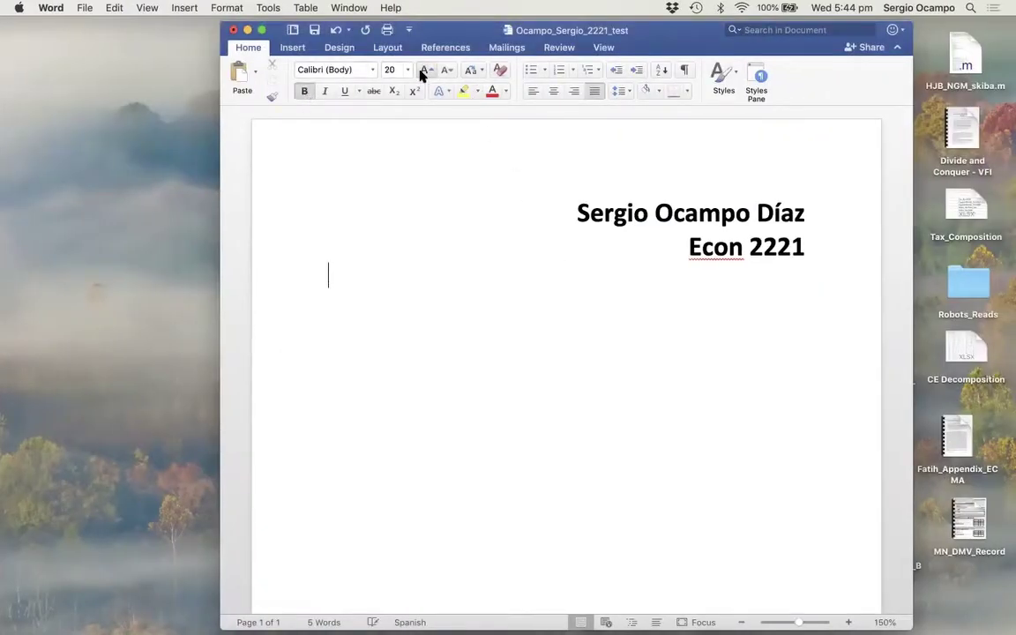
text(Graphing)
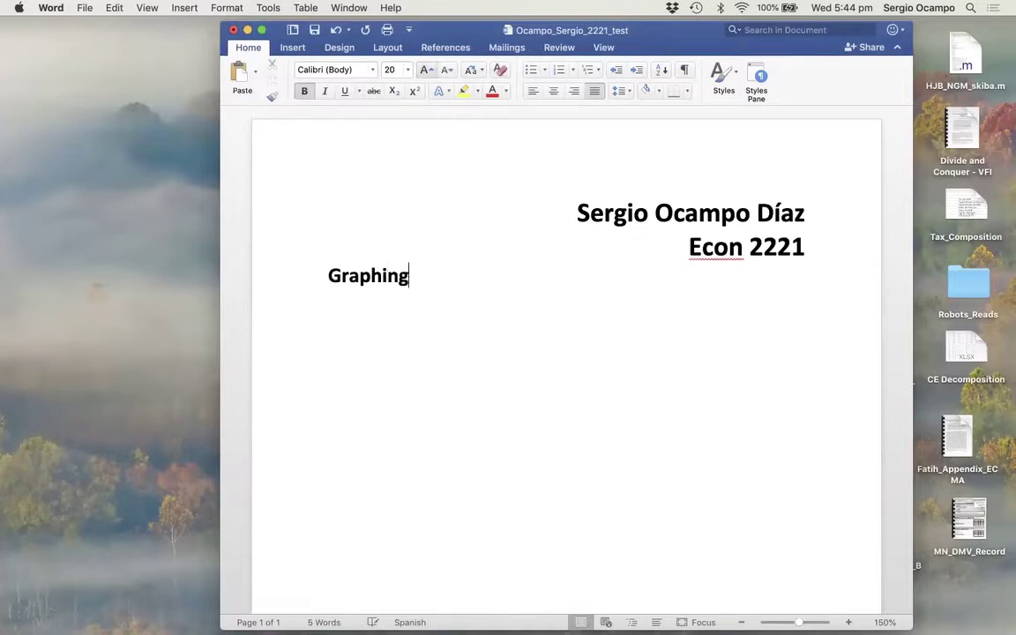
key(Return)
key(Return)
Undo the automatic numbering and add the '2.A' and '2.B.' answer labels.
text(1.)
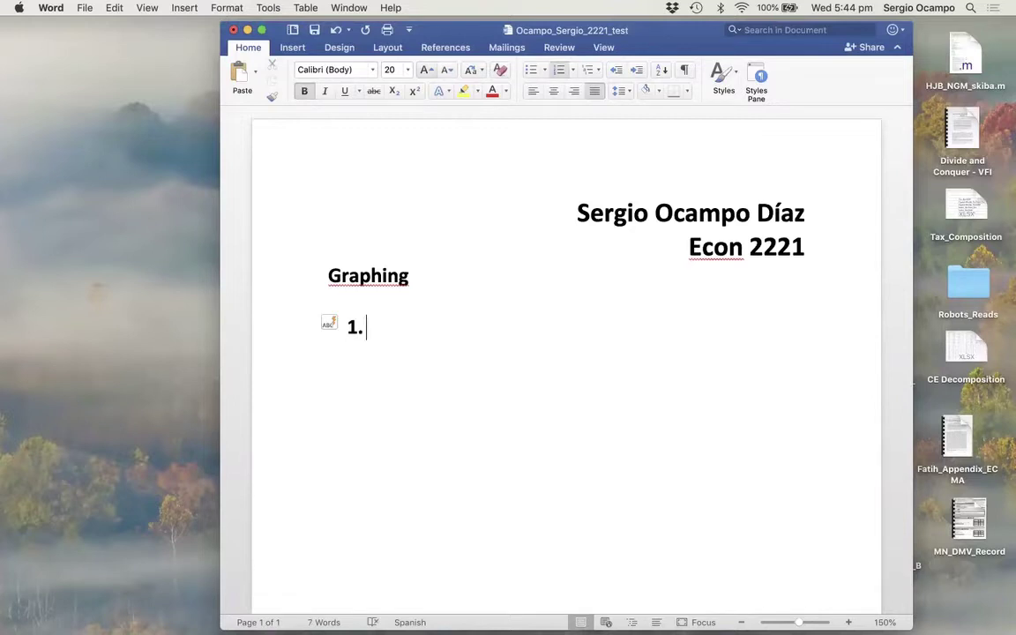
key(BackSpace)
key(BackSpace)
text(1)
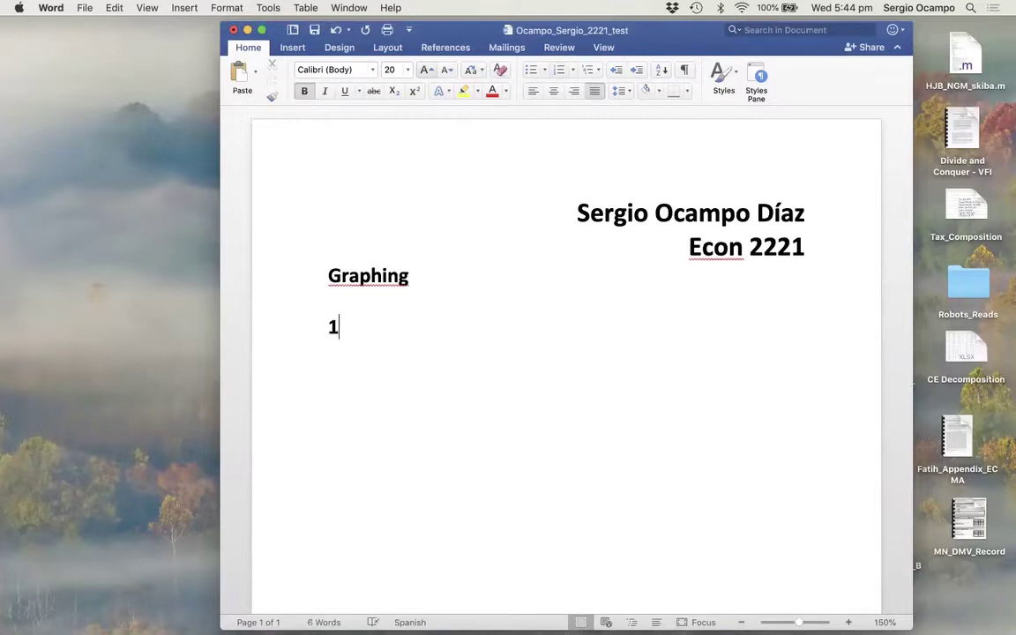
key(BackSpace)
text(2.A)
key(Return)
key(Return)
key(Return)
key(Return)
key(Return)
key(Return)
key(Return)
key(Return)
key(Return)
text(2.B.)
After rechecking the instructions, start a new line with '3.' for question 3.
key(ctrl+Left)
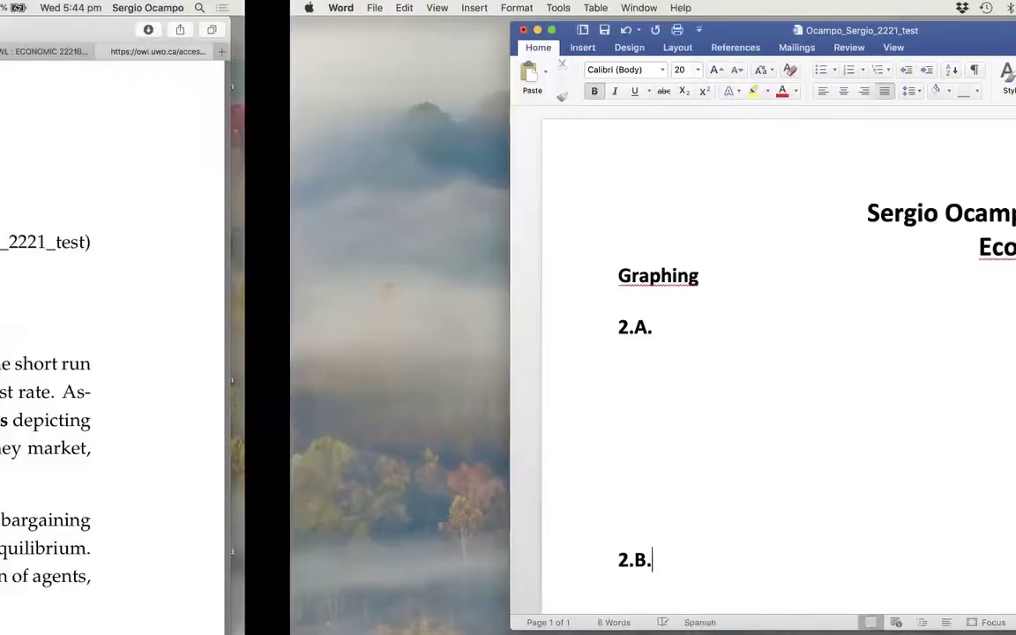
scroll(477, 320, down, 3)
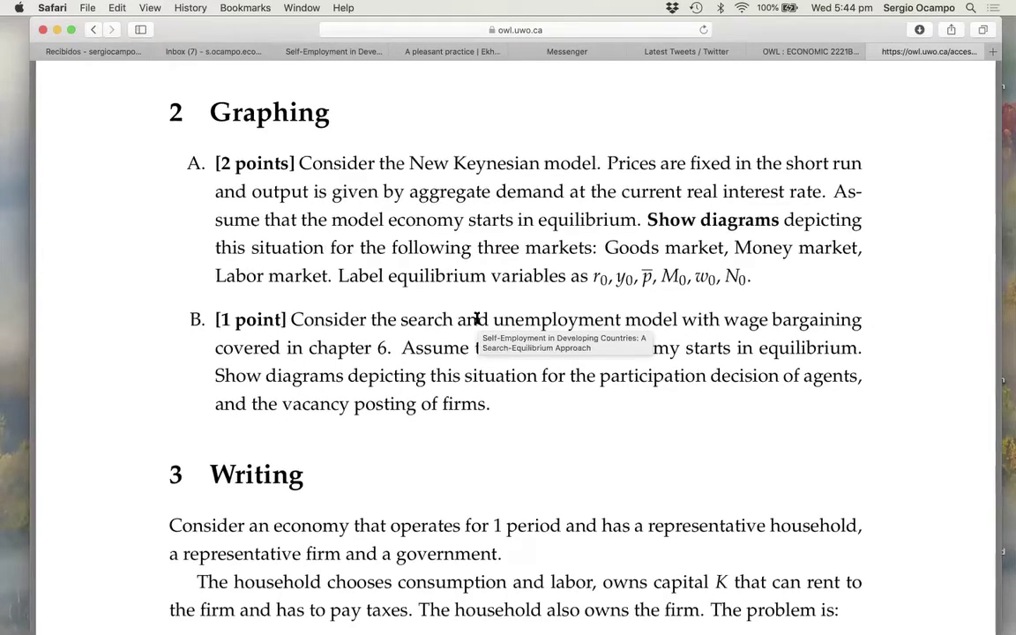
scroll(476, 319, down, 5)
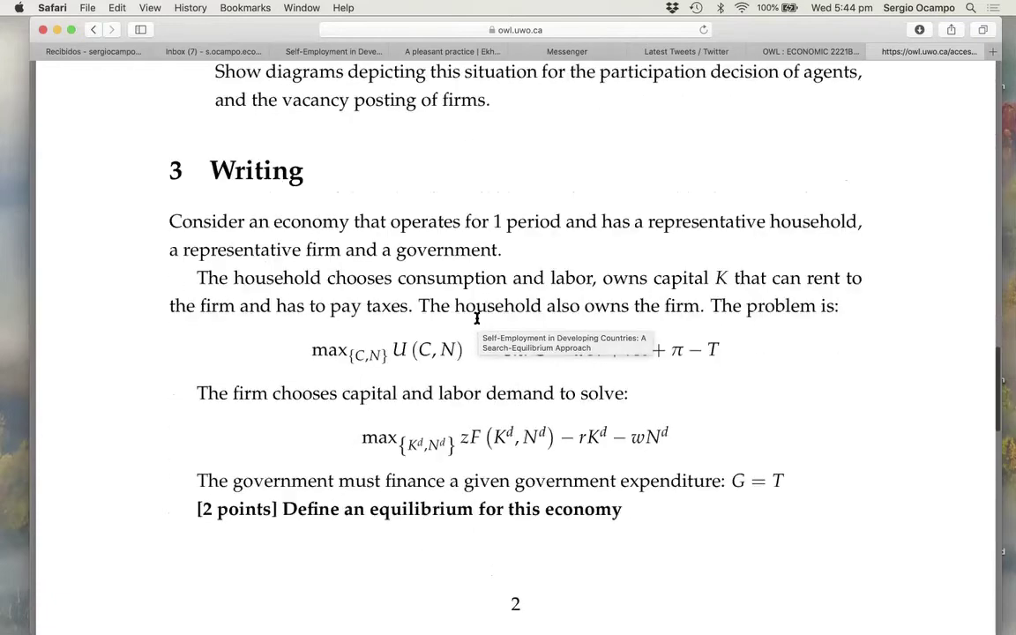
key(ctrl+Right)
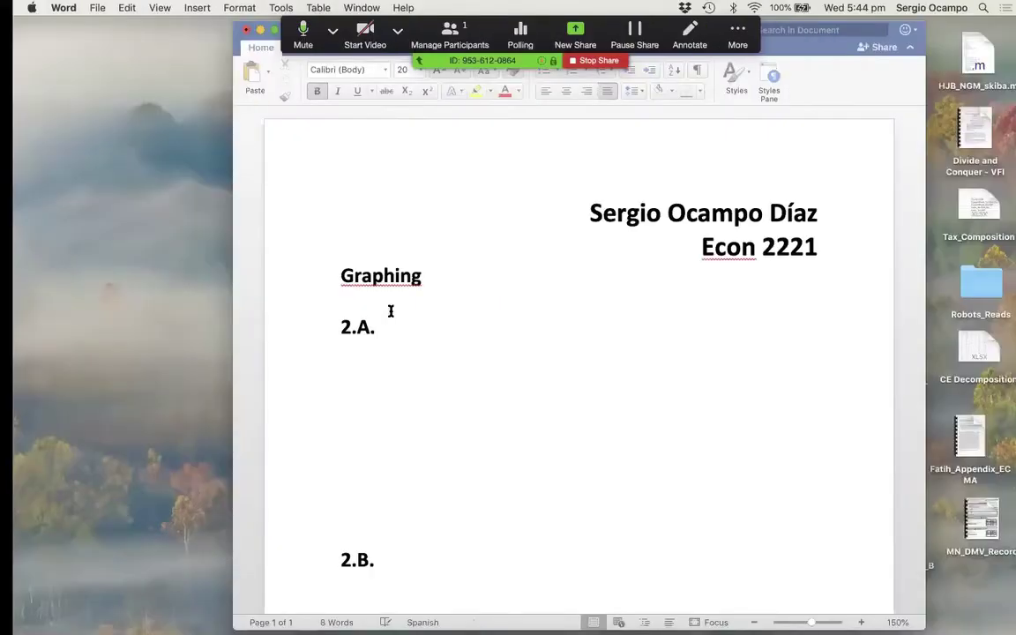
key(Return)
key(Return)
key(Return)
key(Return)
key(Return)
key(Return)
key(Return)
key(Return)
key(Return)
key(Return)
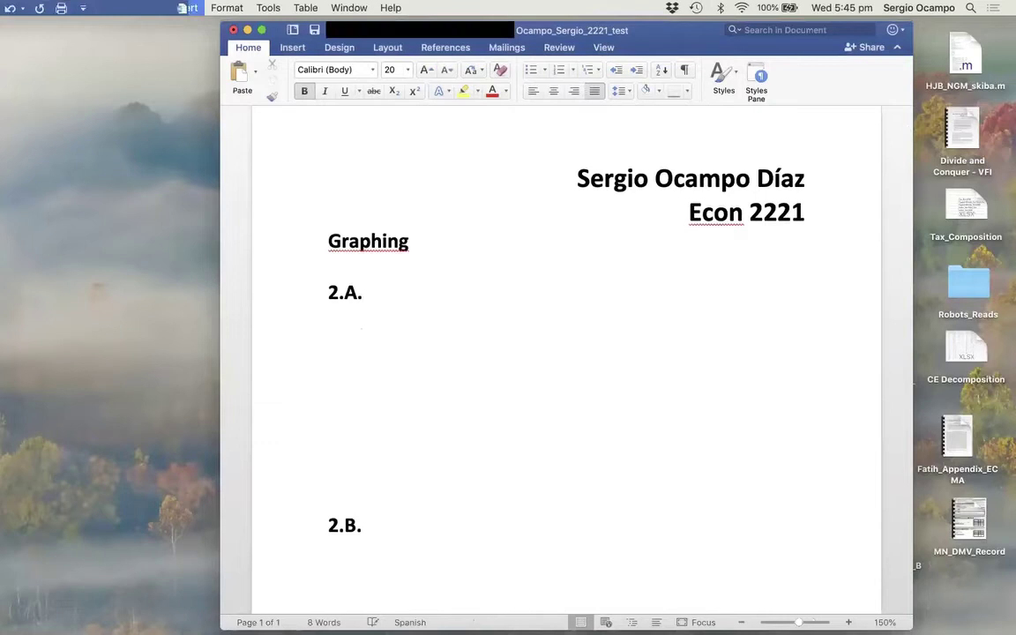
text(3.)
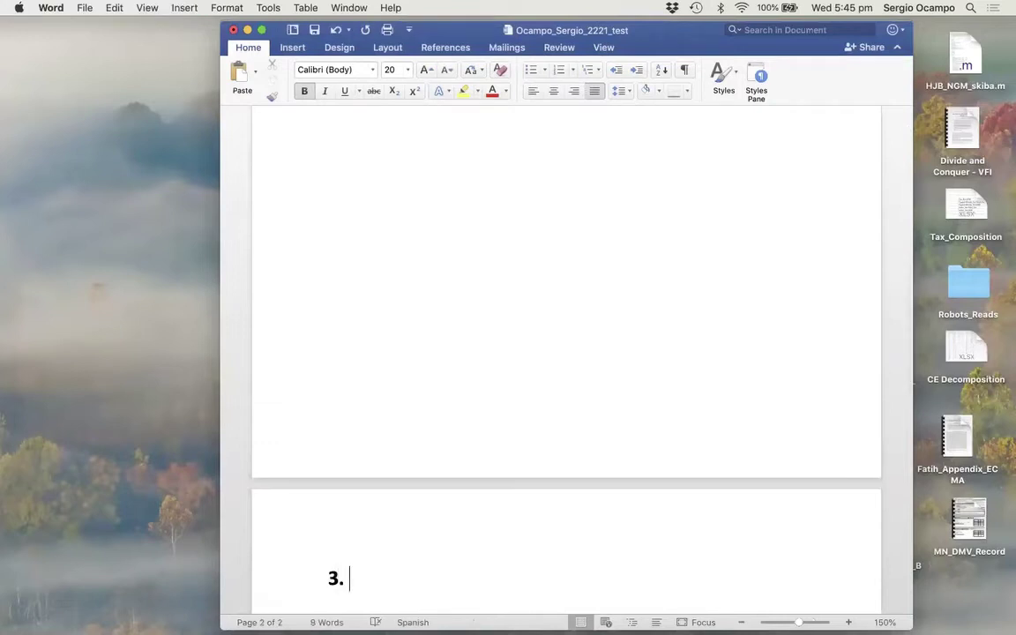
Complete the '3. Writing' heading and shrink the line below it to 12 pt.
scroll(589, 528, down, 3)
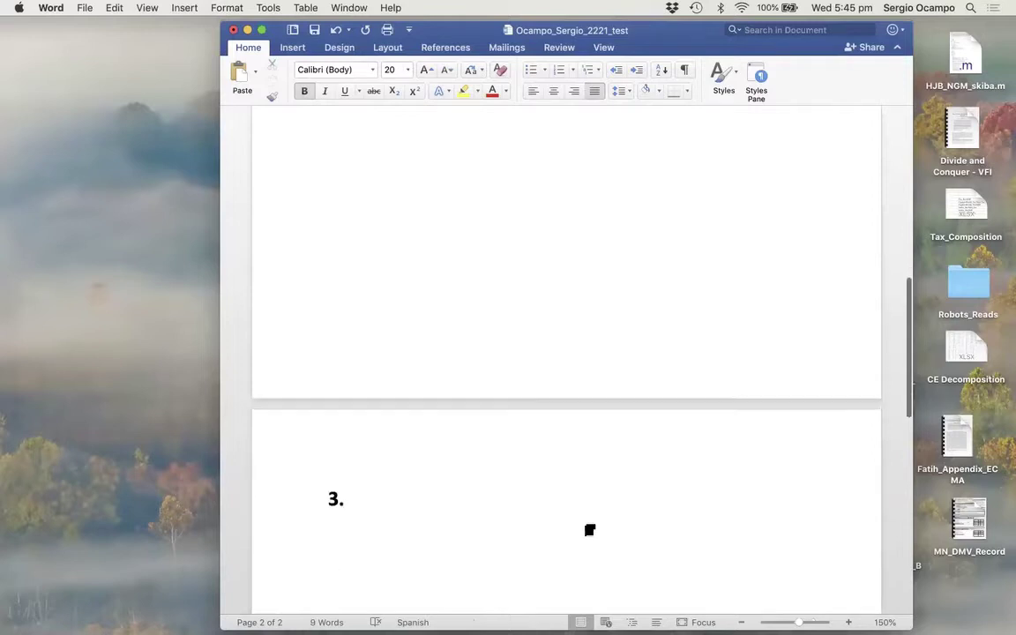
text(Writing)
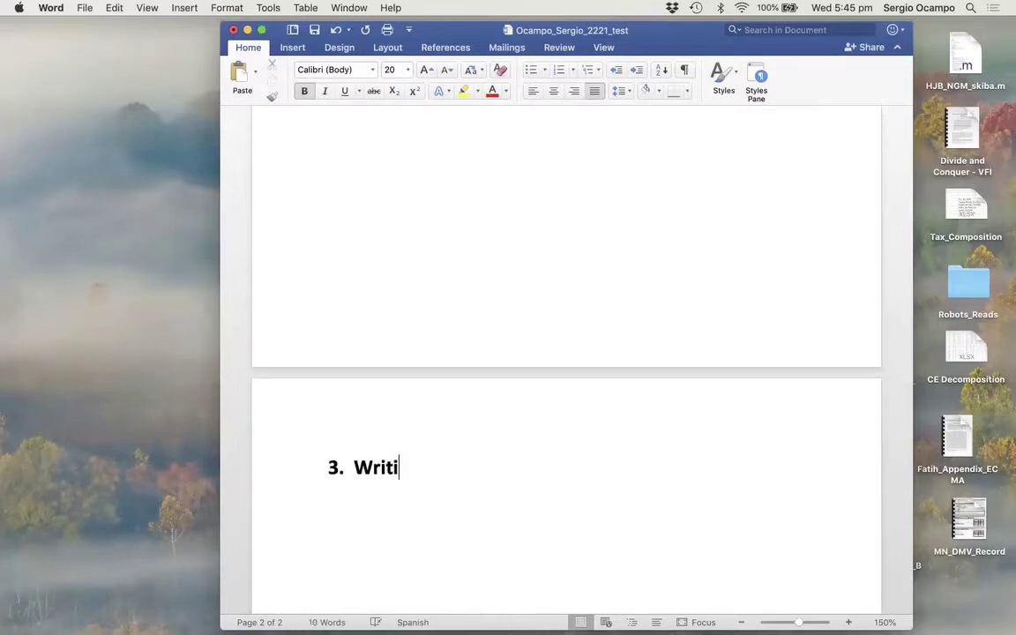
key(Return)
click(446, 72)
click(446, 73)
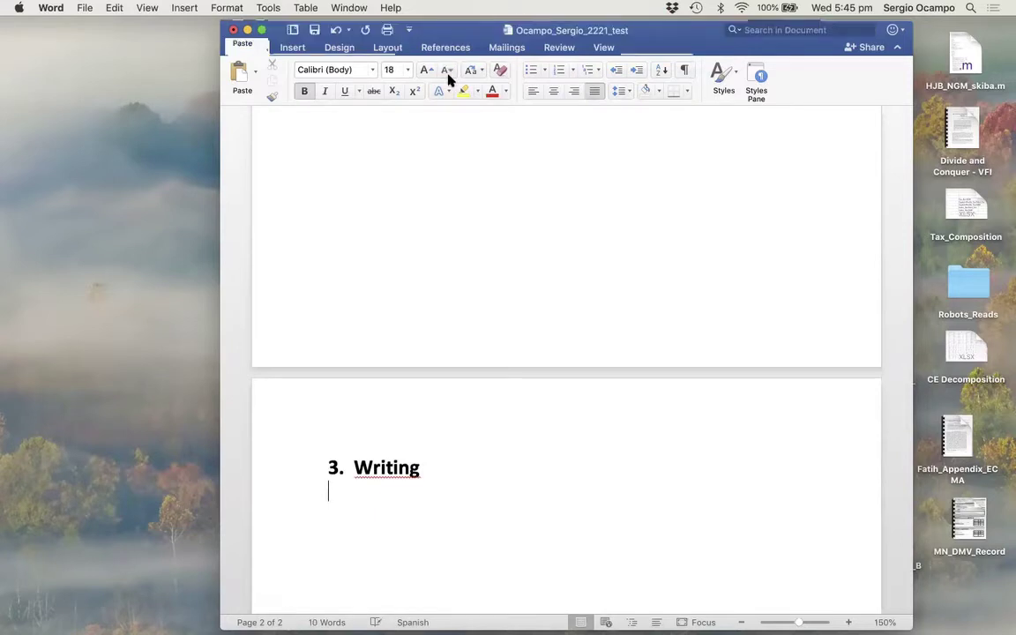
click(448, 75)
click(448, 76)
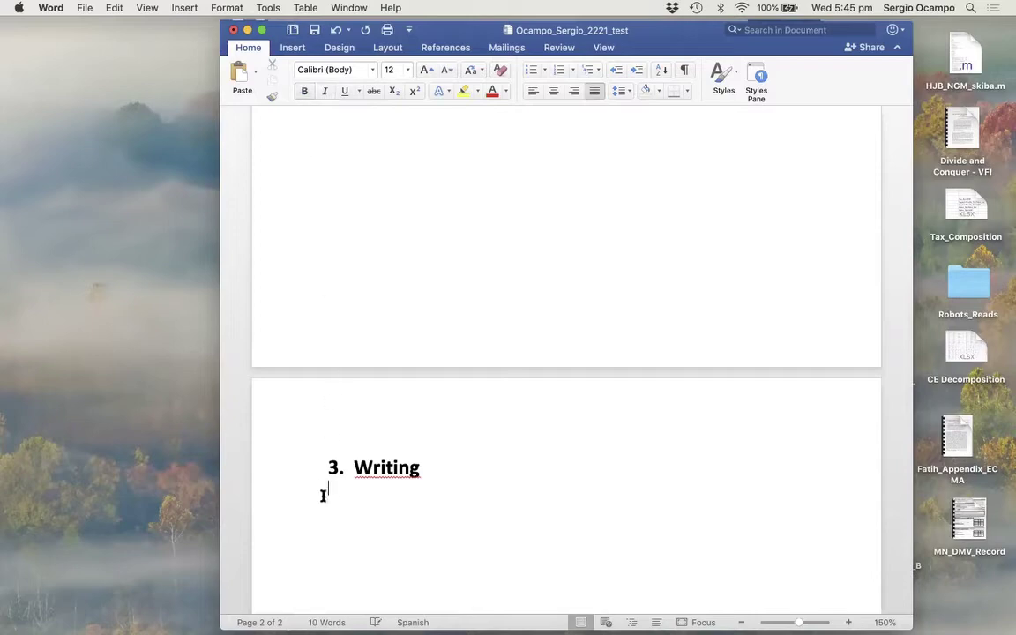
key(ctrl+Left)
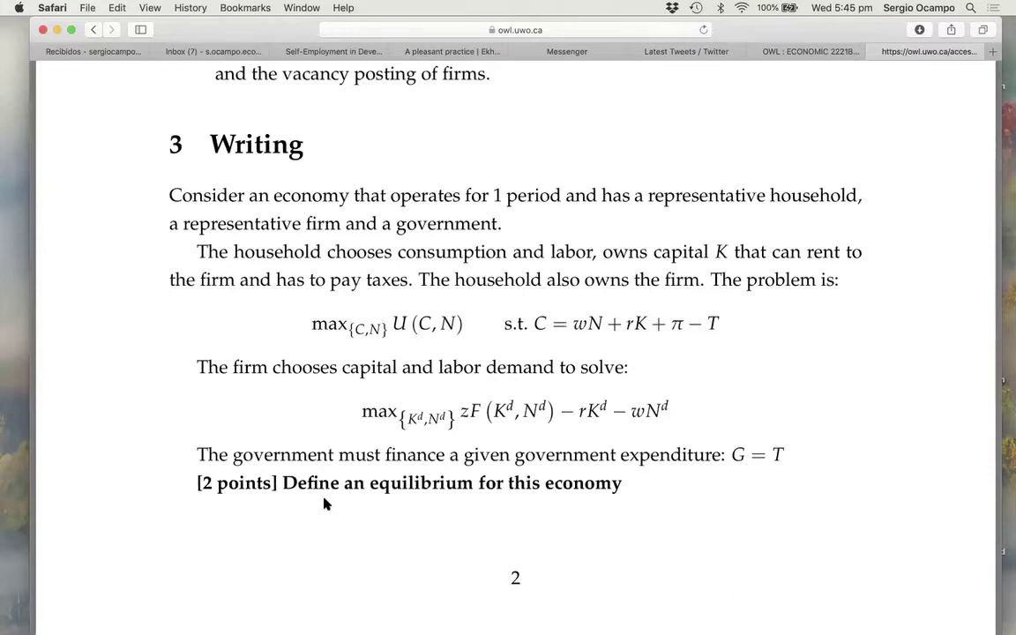
Type 'An equilibrium is a set of quantities {} and prices {} such that taking as given'.
key(ctrl+Right)
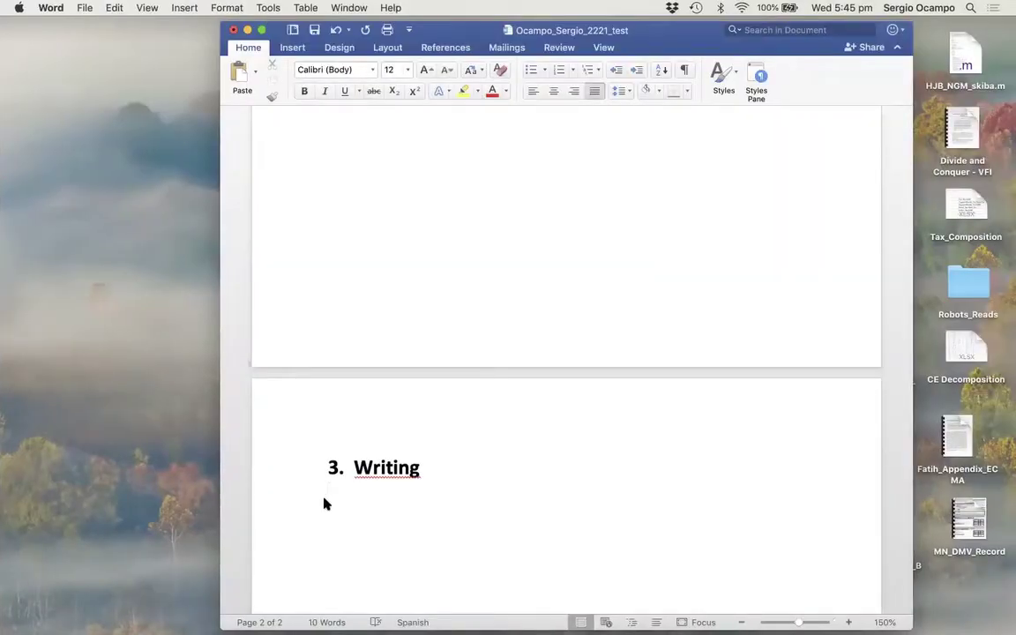
text(An equilibrium is a set of )
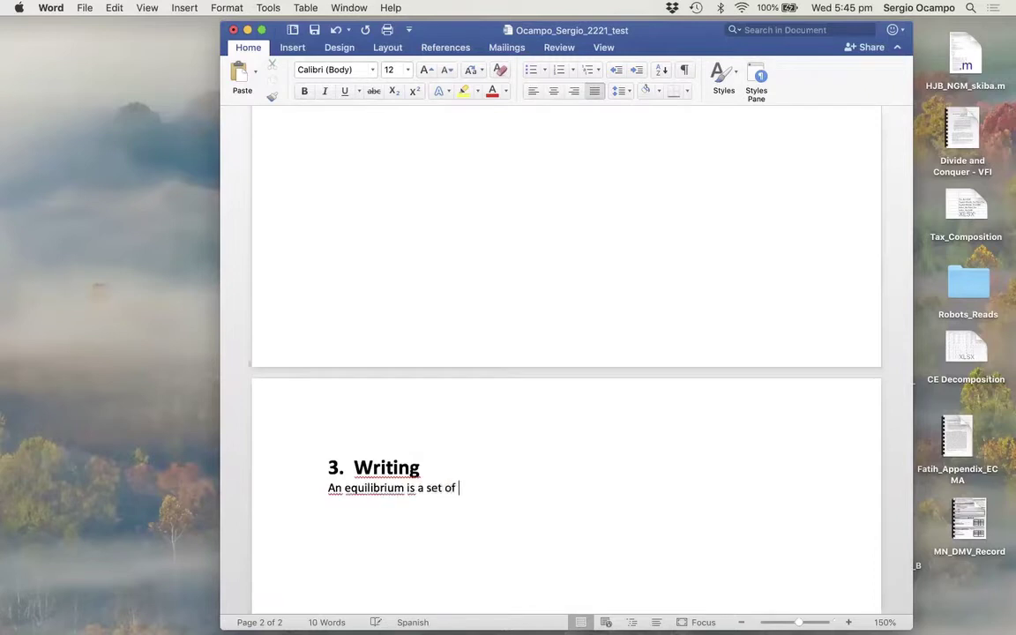
text(quantities)
key(BackSpace)
key(BackSpace)
text(es )
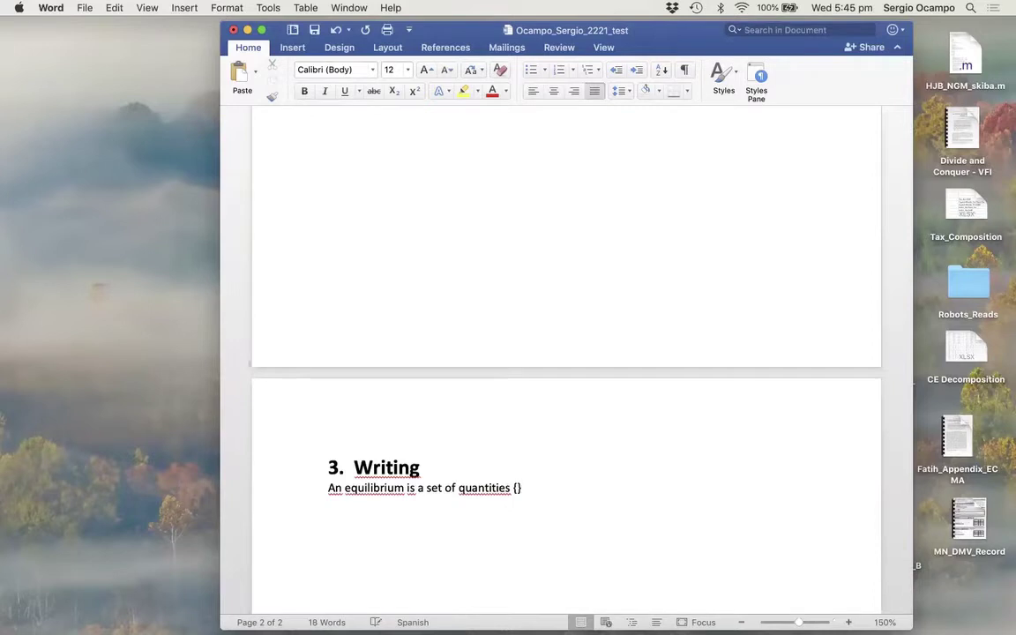
text({} and prices {)
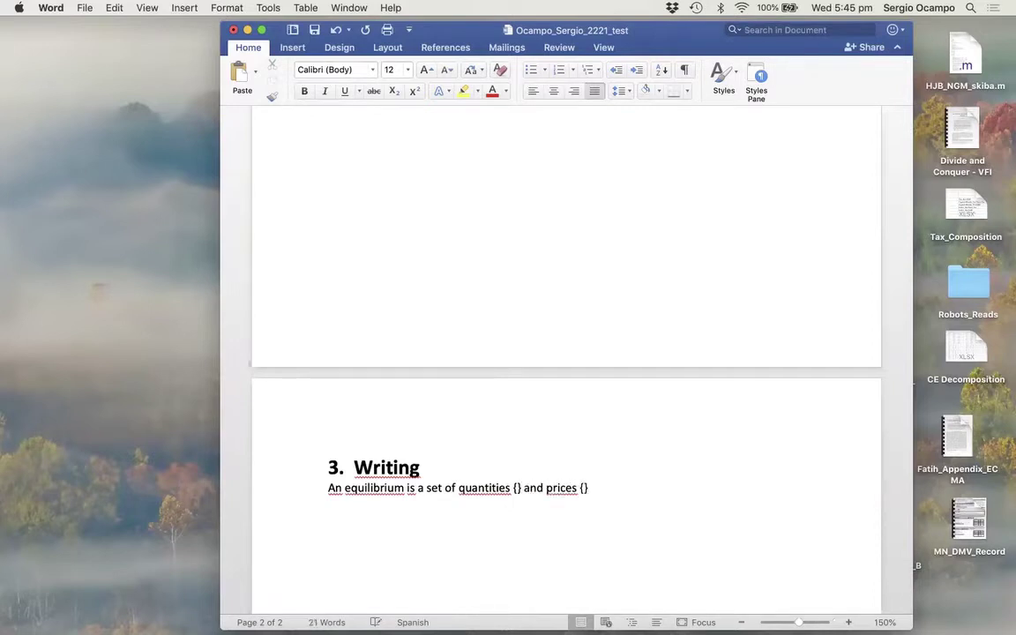
text(} such that ta)
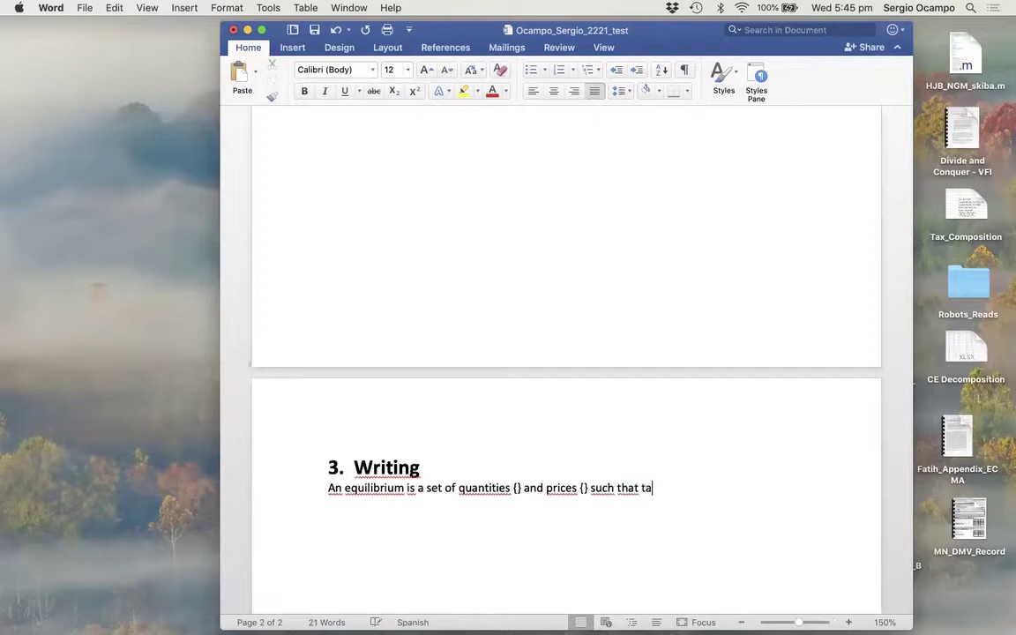
text(king as given {)
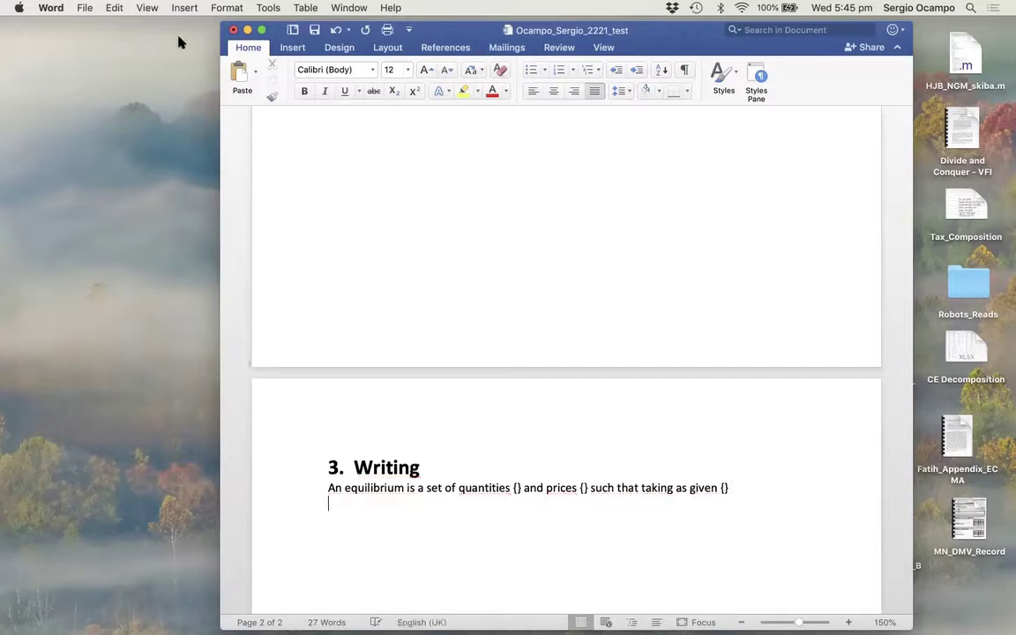
Start a numbered list with item 1 'Taking {w,r,pi,T} the consumer chooses {C,N}'.
click(559, 71)
text(Taking )
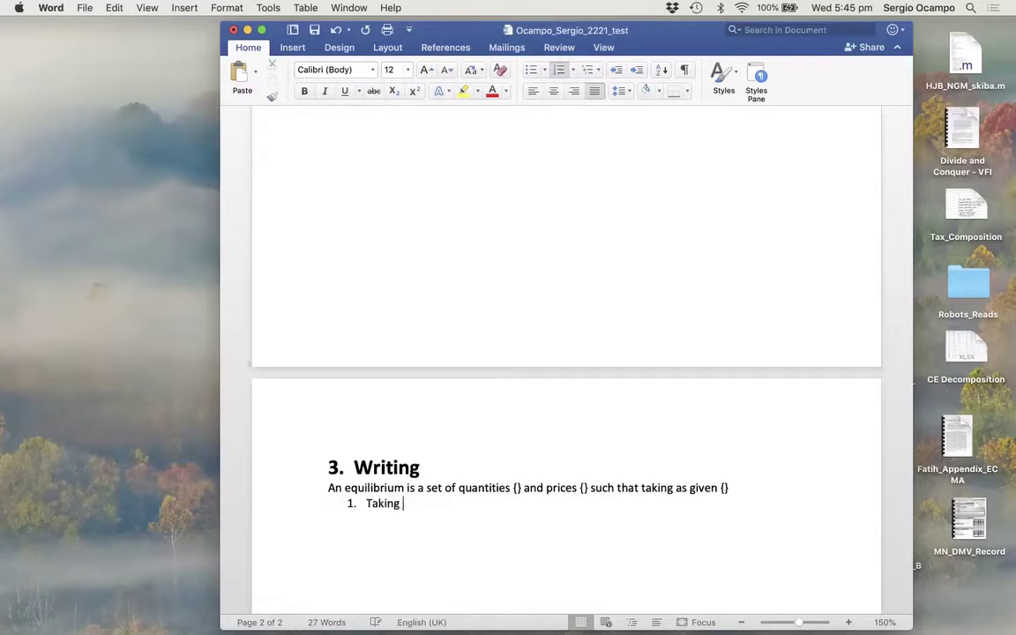
text({w,)
key(ctrl+Left)
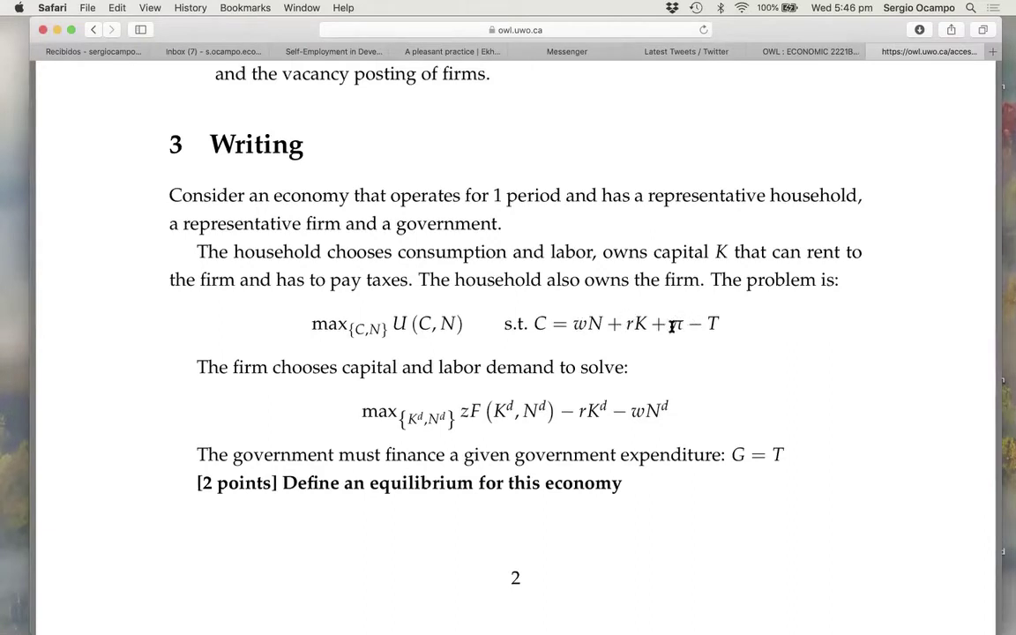
key(ctrl+Right)
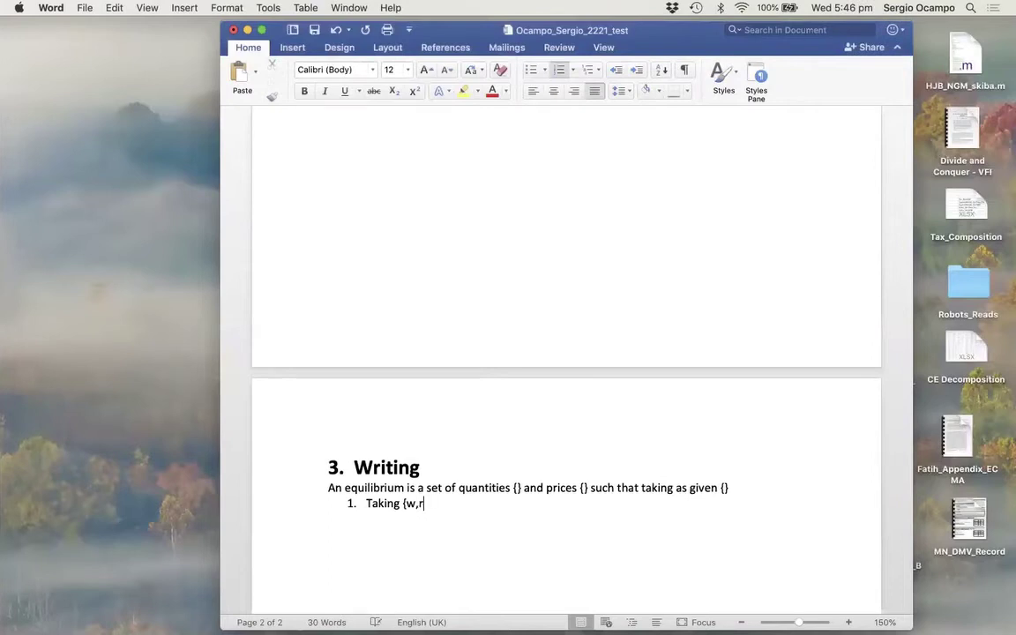
text(pi,T} the consumer choos)
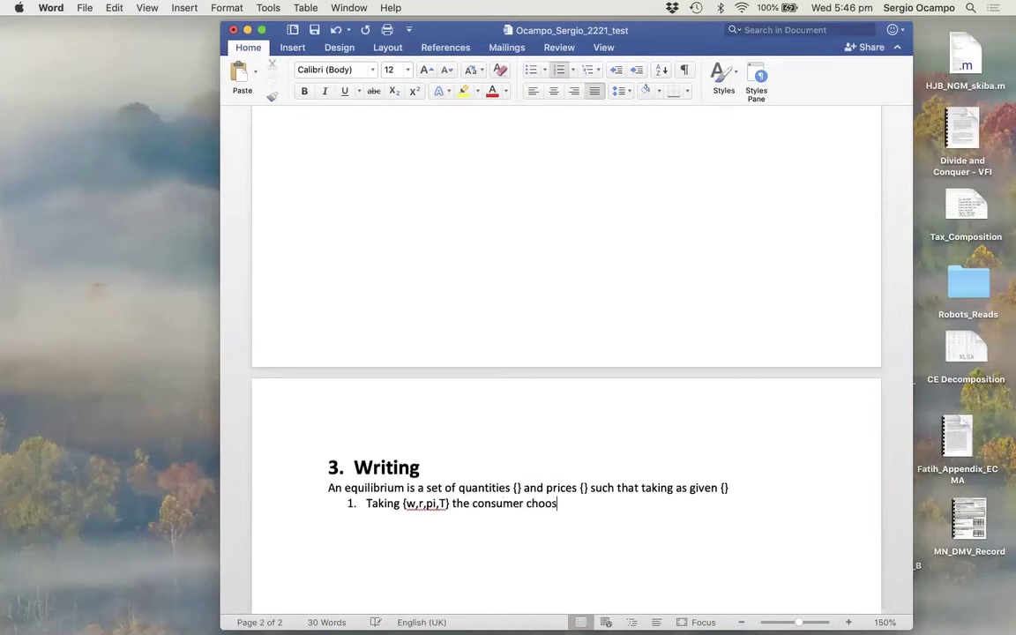
text(es {})
key(Left)
key(ctrl+Left)
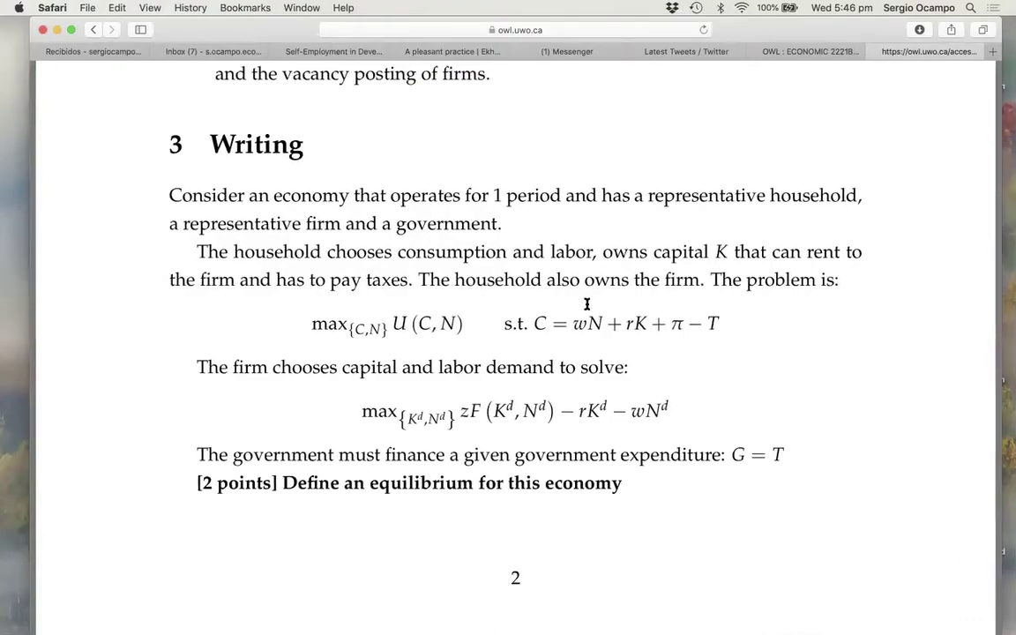
key(ctrl+Right)
text(C,N)
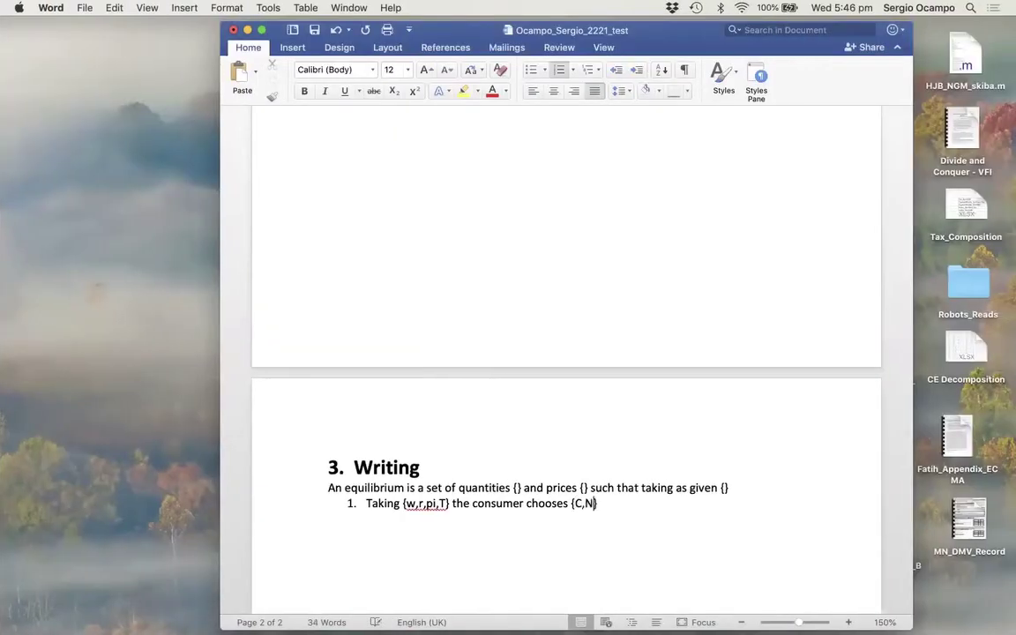
key(Right)
Finish item 1 with 'to maximize utility subject to its budget constraint.' and add sub-item a.
text(to maximize utility)
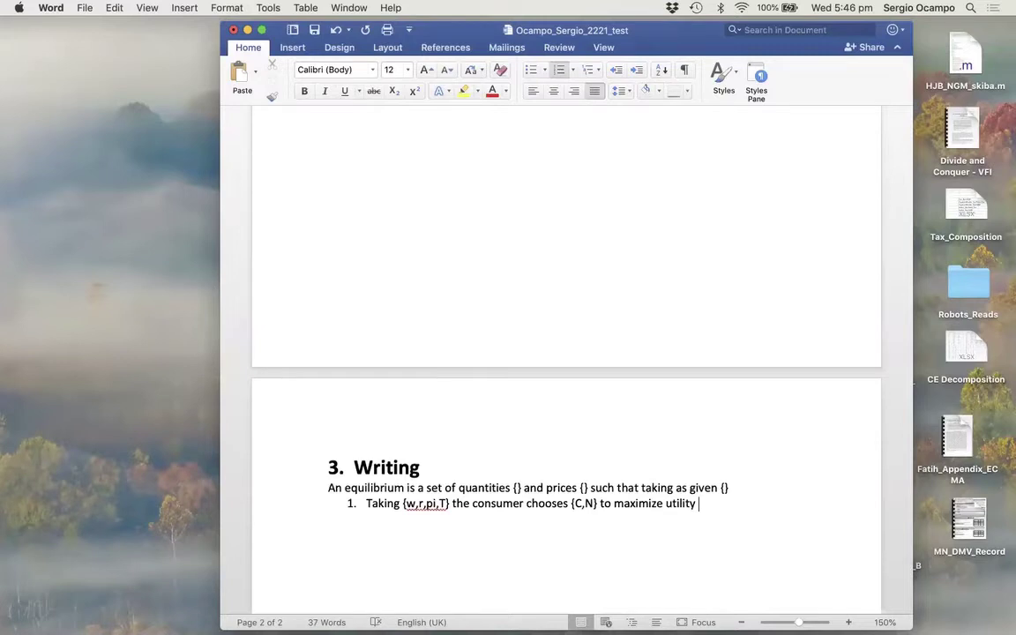
text(subject to )
text(its budet)
key(BackSpace)
key(BackSpace)
key(BackSpace)
text(ge)
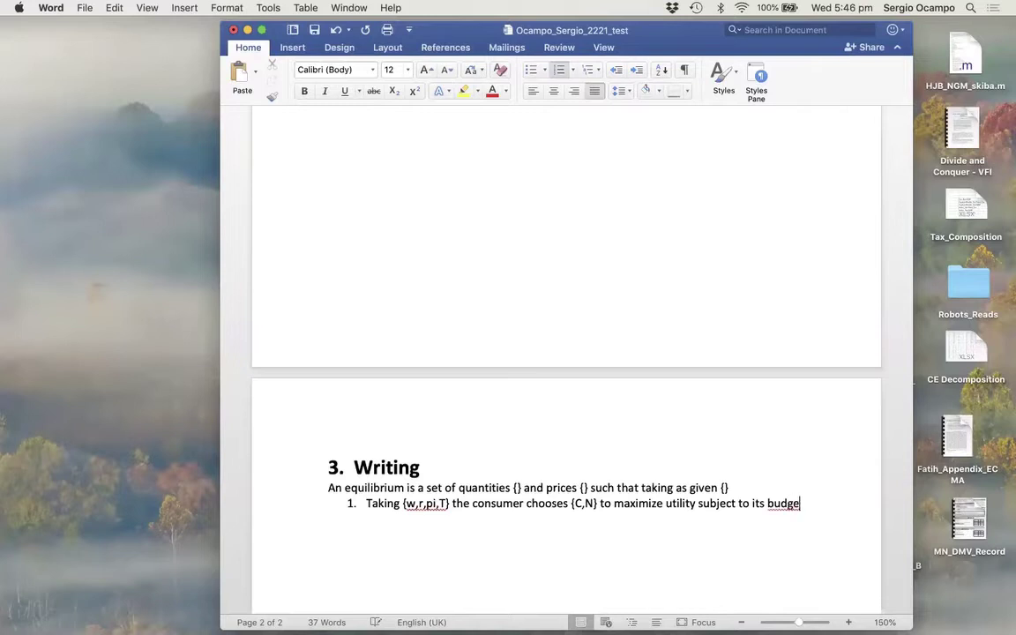
text(t constraint.)
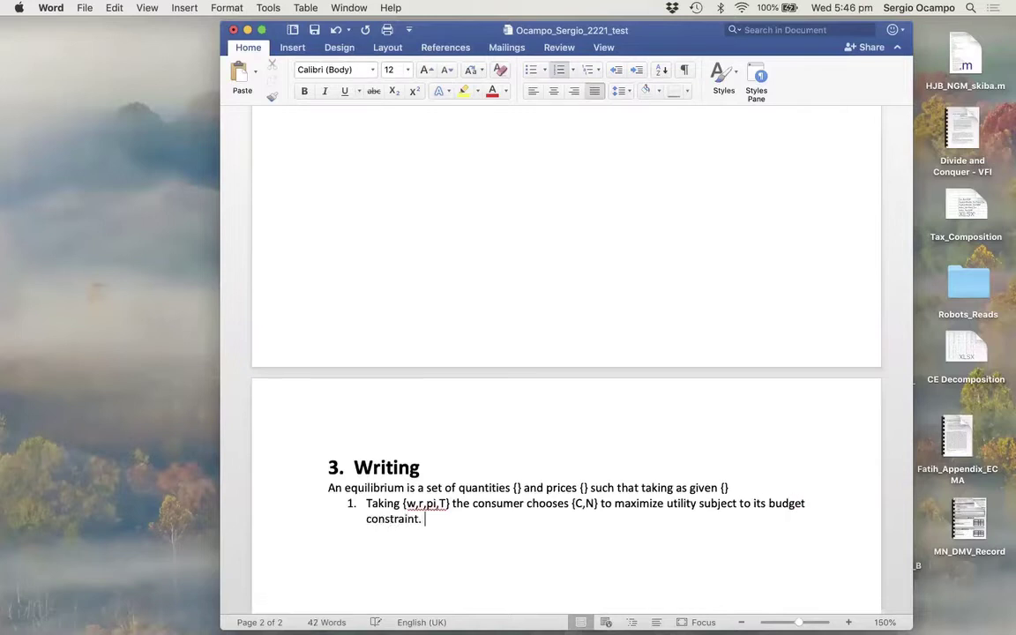
key(Return)
key(Tab)
Write 'Max{C,N} U(C,N) s.t. C = wN +rK - w' in sub-item a., replacing <= with =.
text(Max{C,N})
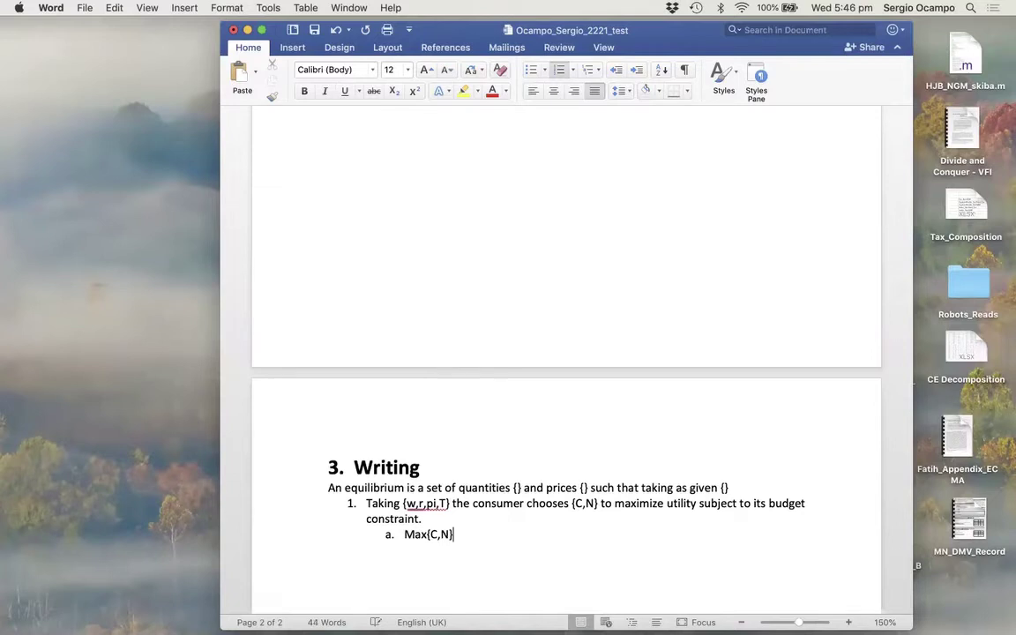
text(  U(C,N)  s.t.  C <=)
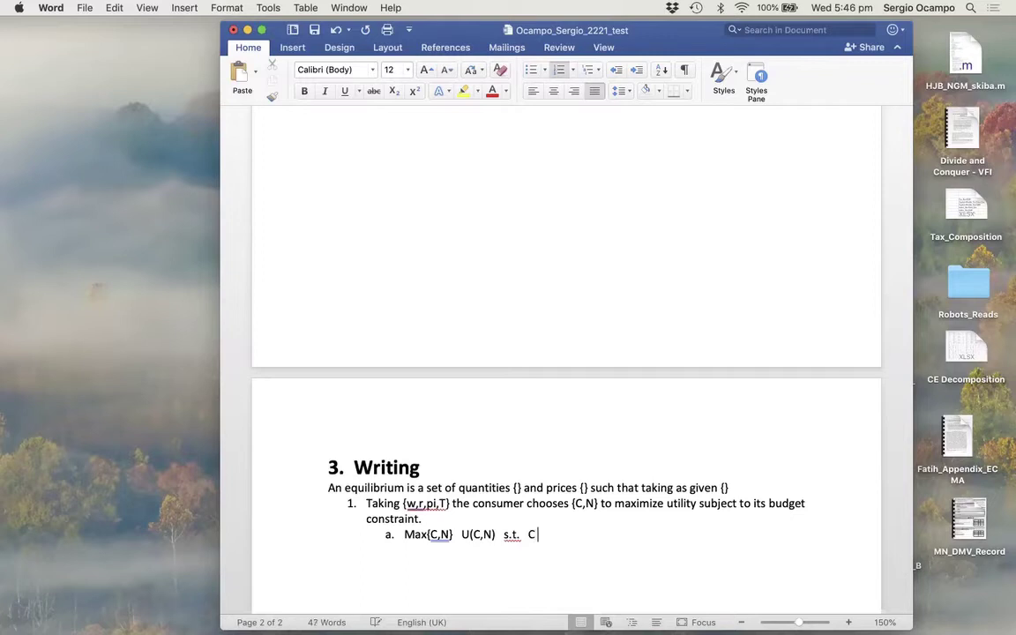
key(ctrl+Left)
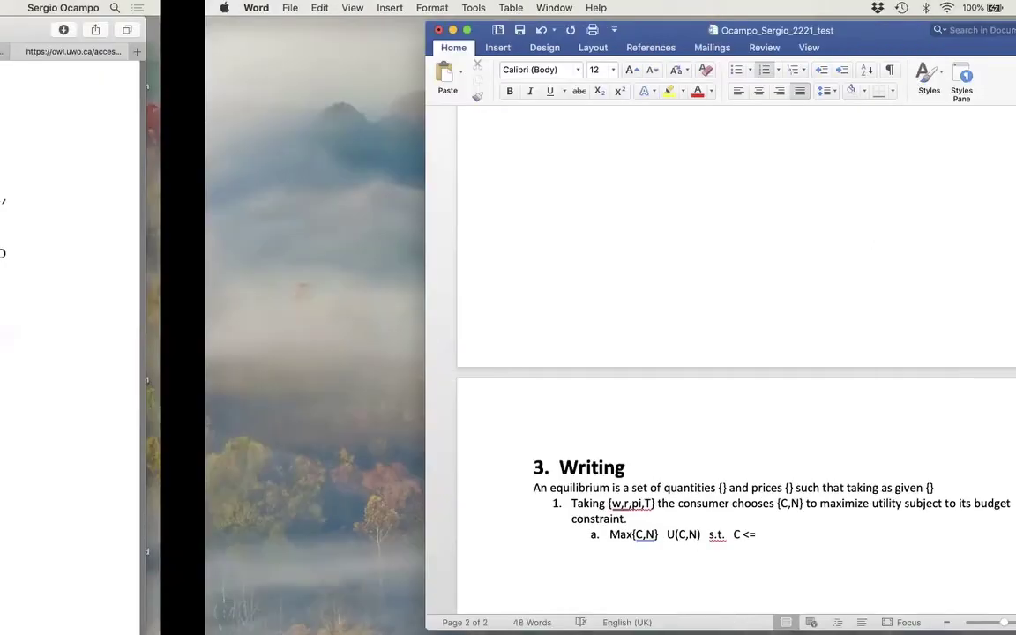
key(ctrl+Right)
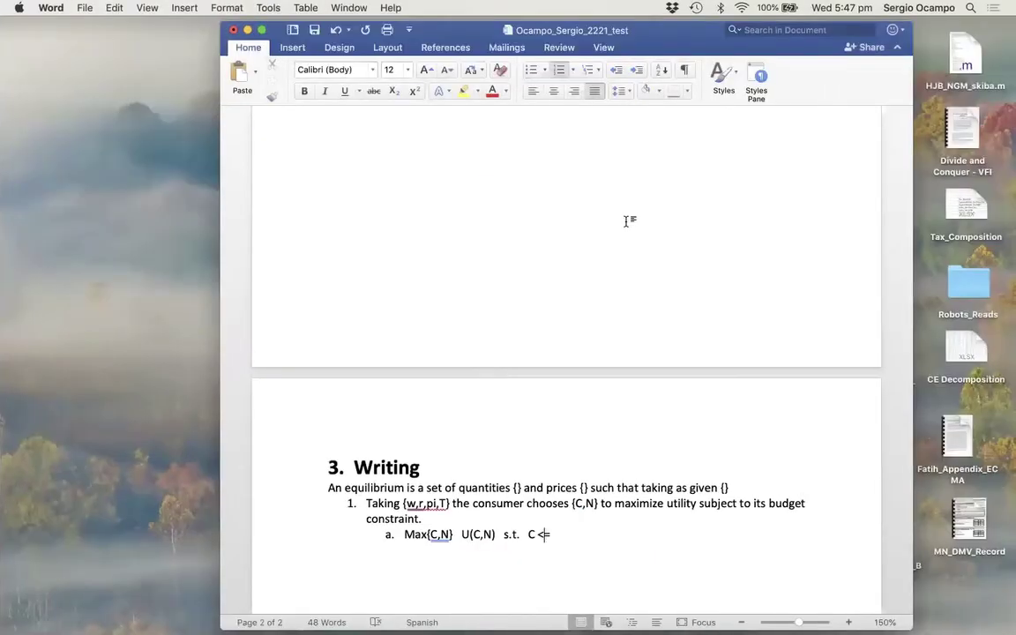
key(BackSpace)
key(BackSpace)
text(= wN +rK - w)
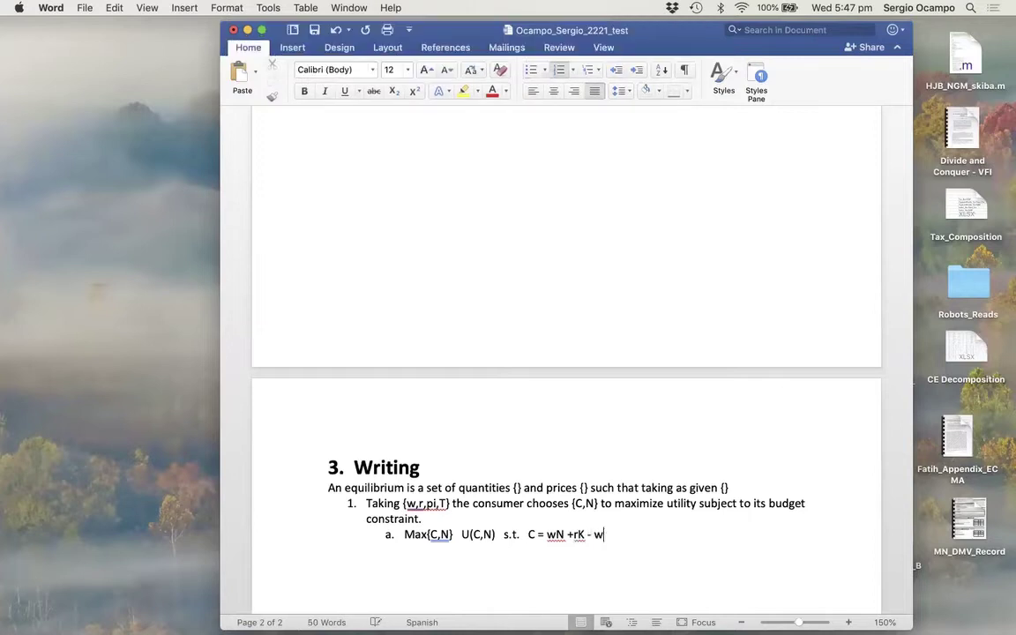
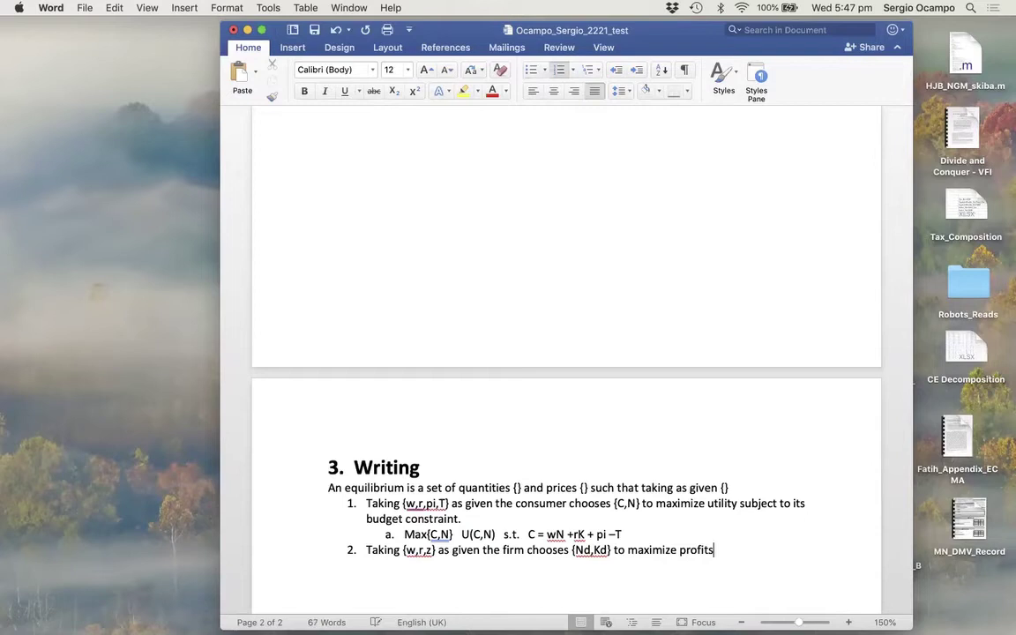
Add sub-item a under the firm item, beginning 'Max{Kd,Nd} pi = zF(Kd,Nd) - w'.
text(.)
key(Return)
key(Tab)
text(Max{Kd,Nd} )
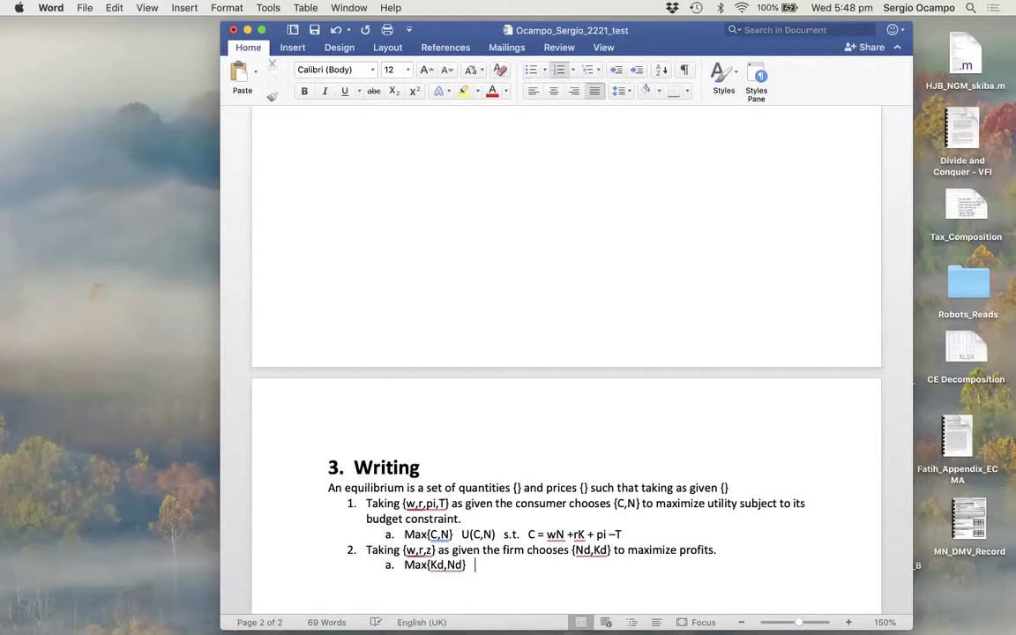
text(  pi = z)
key(ctrl+Left)
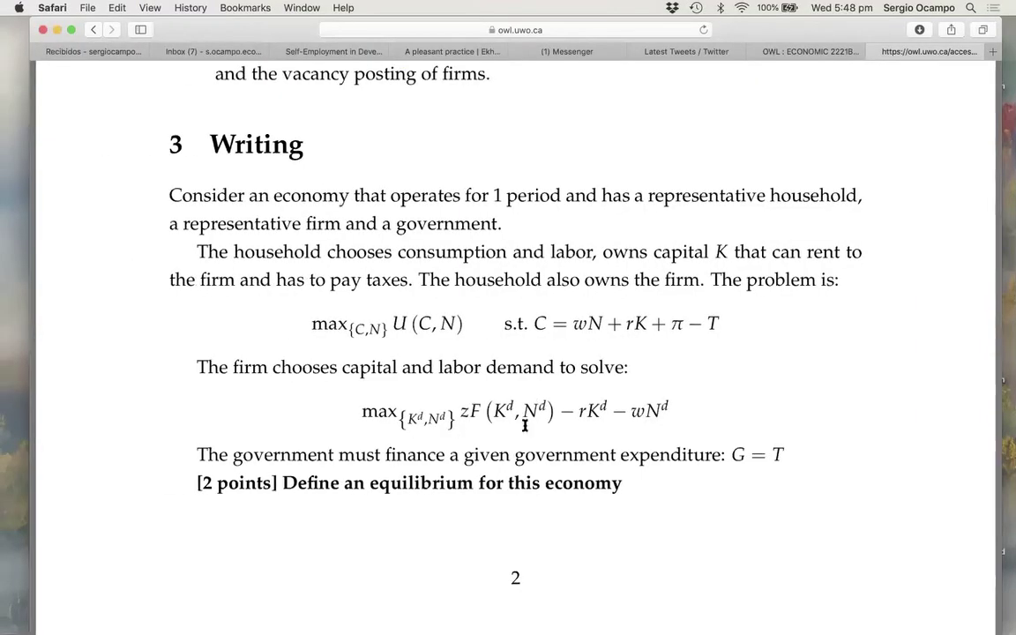
key(ctrl+Right)
text(zF(Kd,Nd)
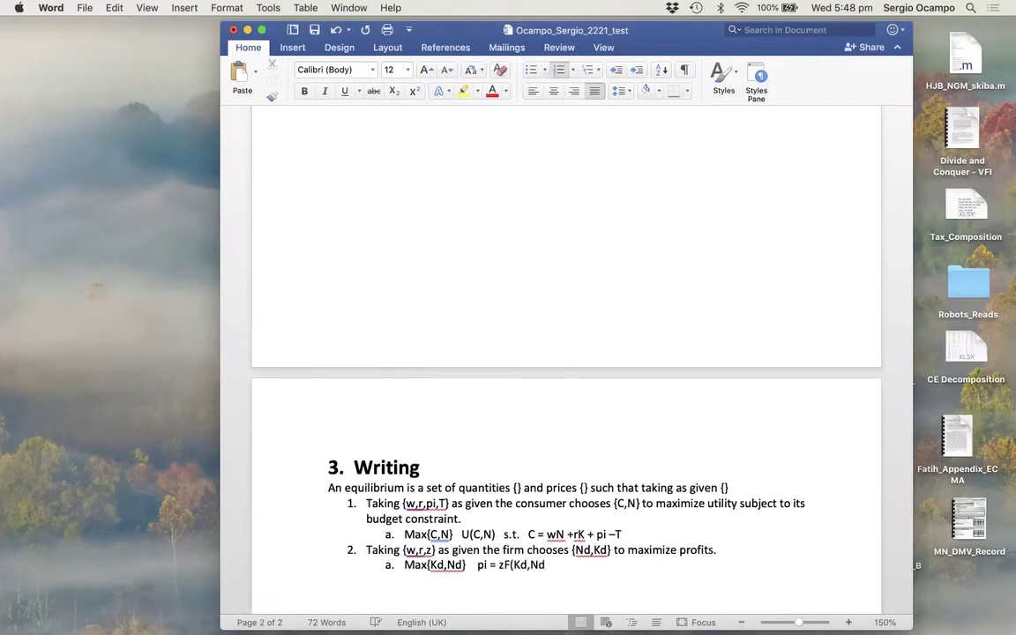
text() - w)
Complete the firm's profit as pi = zF(Kd,Nd) – w*Nd – r*Kd.
key(BackSpace)
text(N)
key(BackSpace)
text(Nd - rK)
key(BackSpace)
text(*Kd)
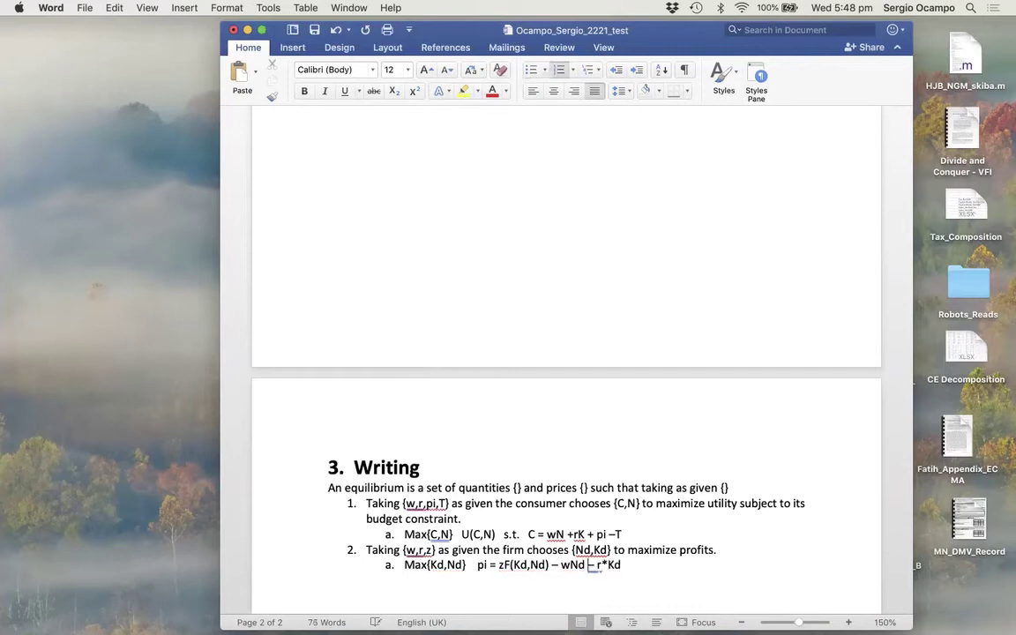
click(569, 565)
text(*)
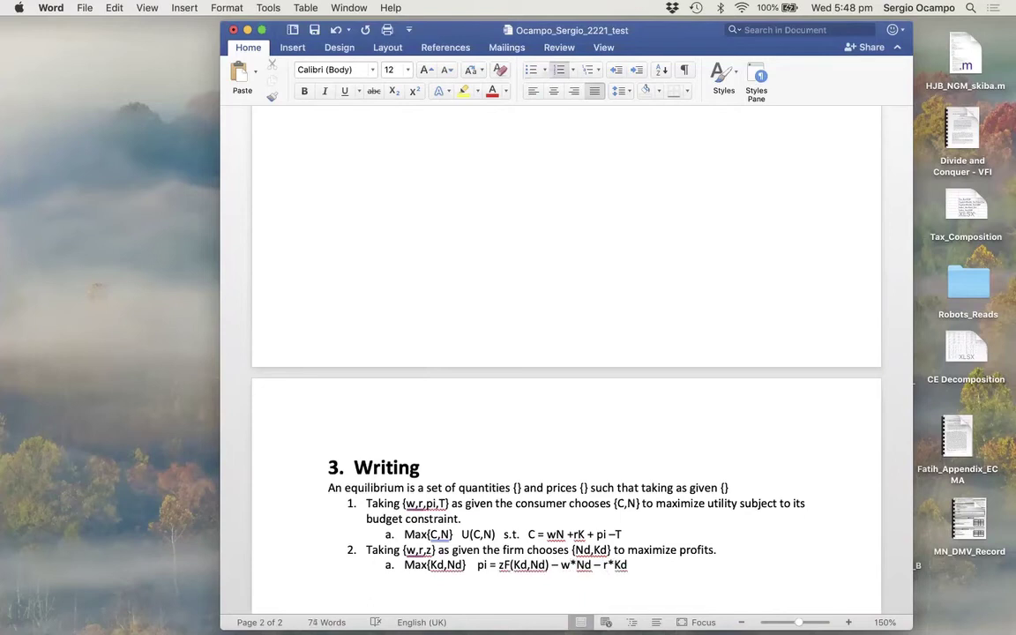
Start item 3: 'The government chooses taxes to balance the budget: T=G'.
key(Return)
key(Return)
scroll(634, 566, down, 1)
text(The government )
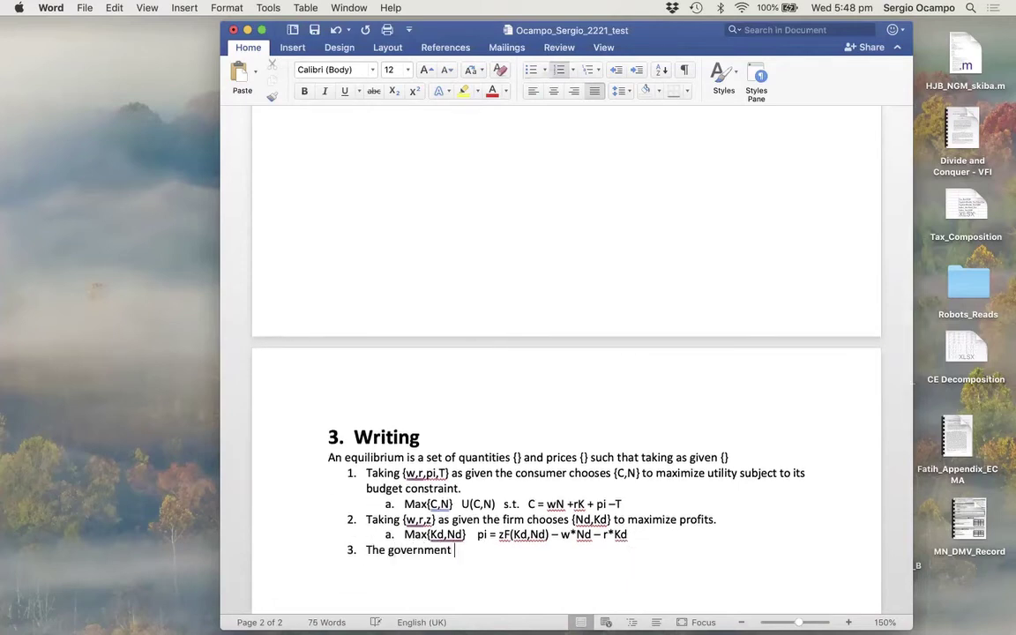
text(chooses taxes to balanc)
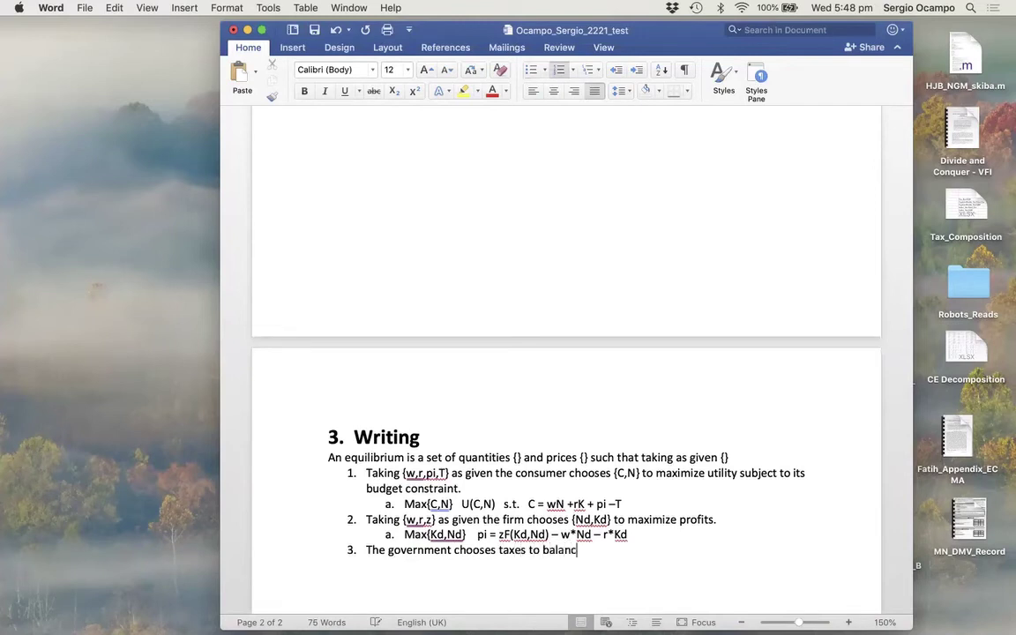
text(e the budget: T=G)
Finish item 3 with ', taking G as given.'.
key(Left)
key(Left)
key(Left)
key(Right)
key(Right)
key(Right)
text(, taking G a)
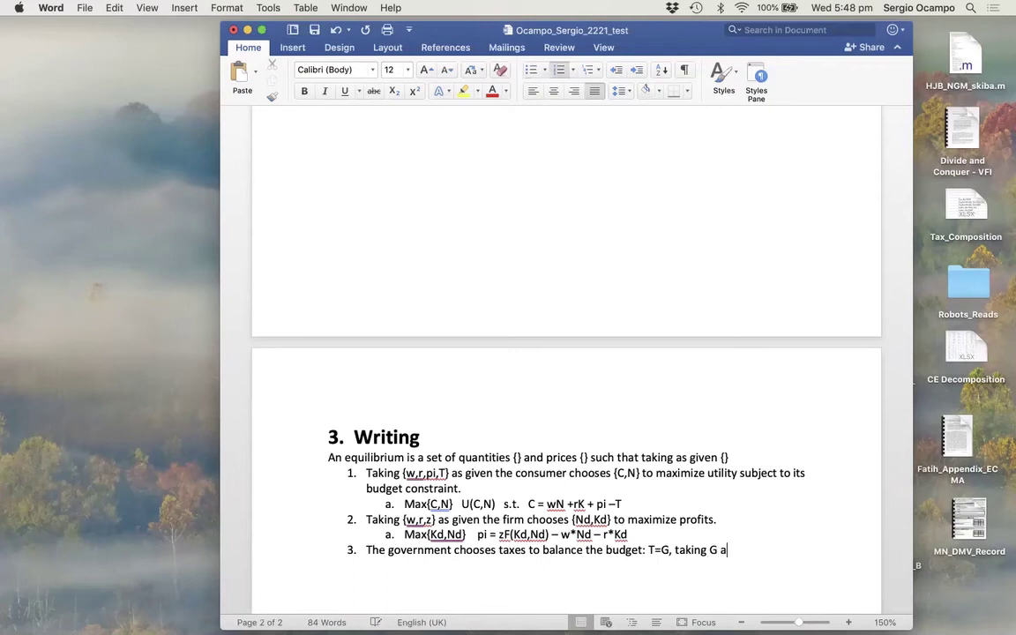
text(s given.)
Add item 4 'Prices are such that markets clear: N=Nd, Kd=K' and add K to item 1's set.
key(Return)
text(Prices are s)
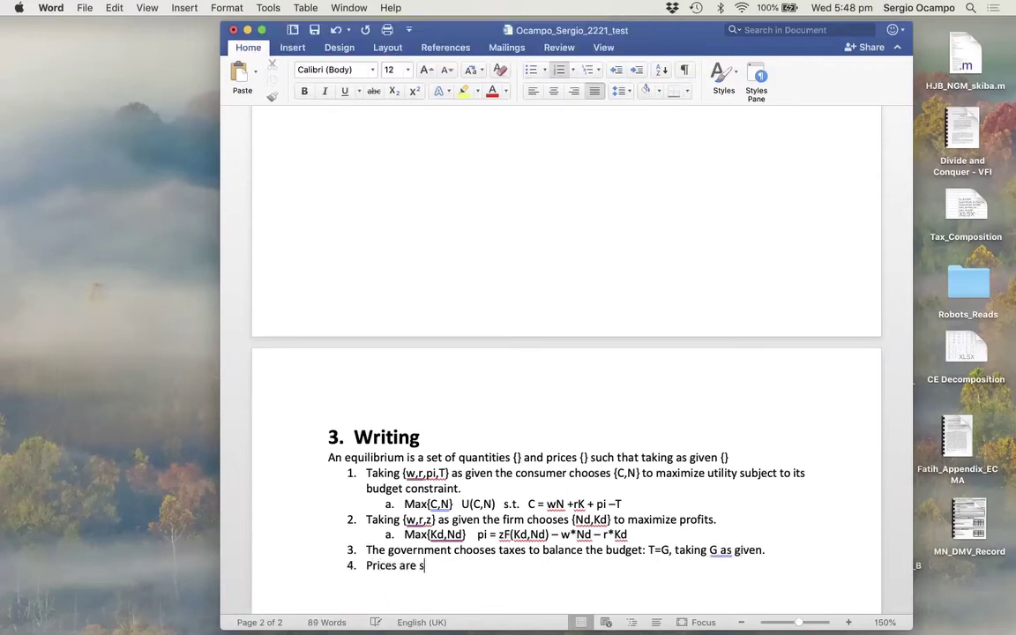
text(uch that markets )
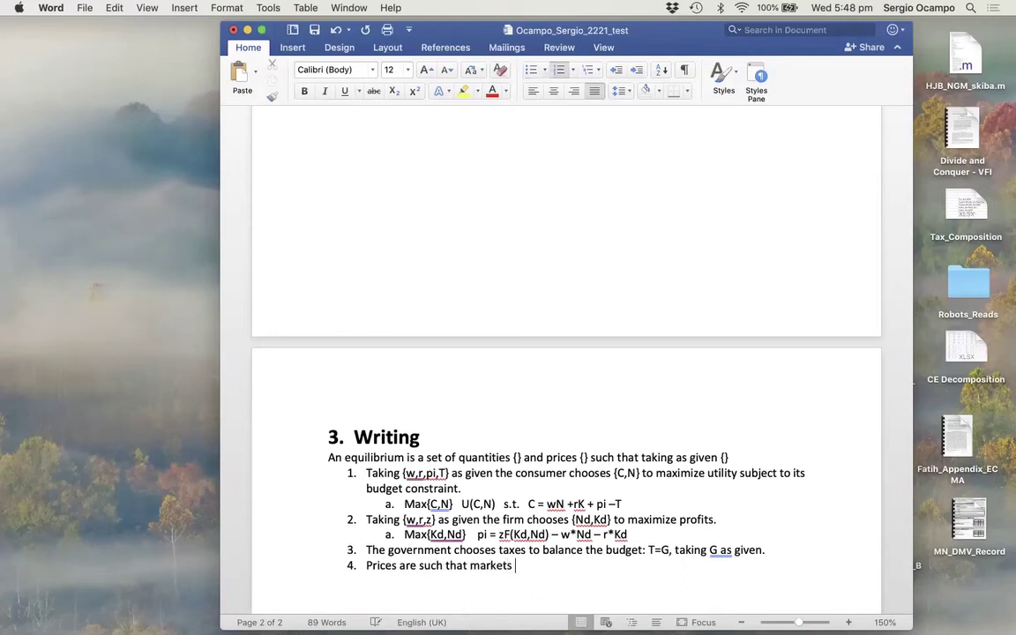
text(clear: N=N)
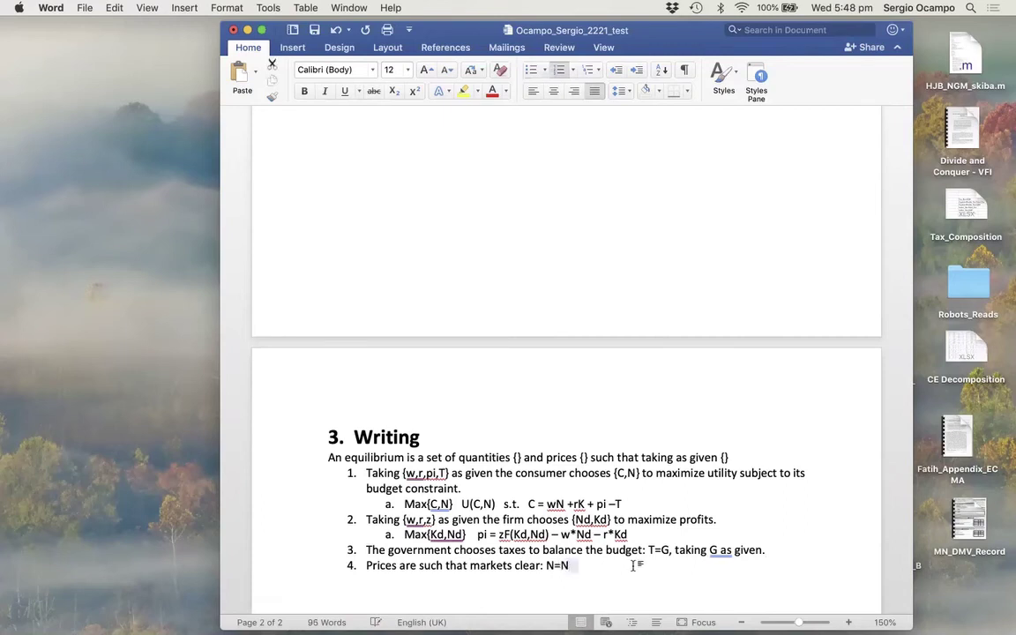
text(d, Kd=K)
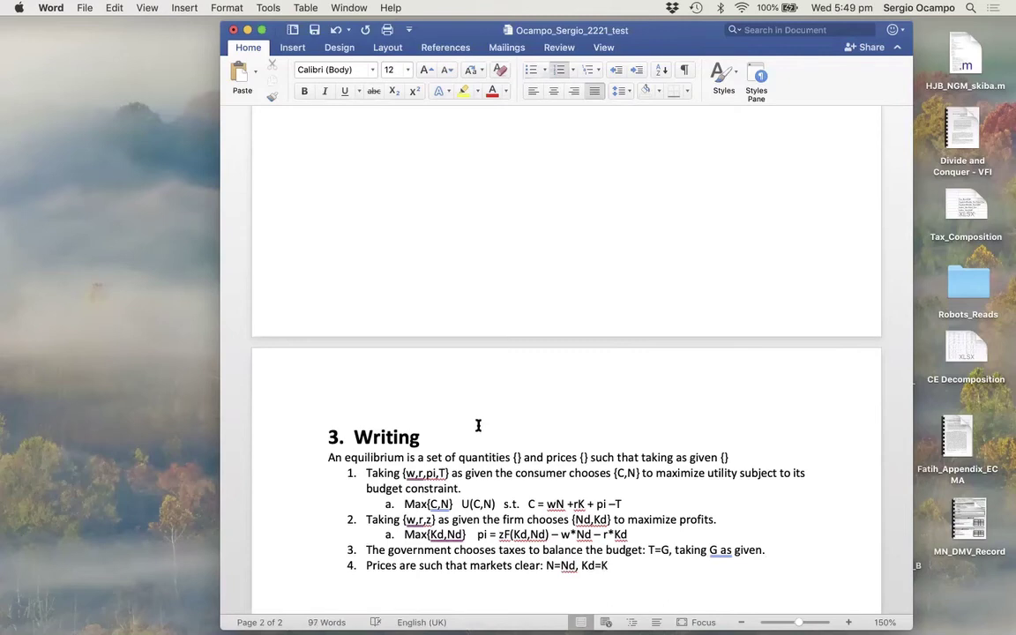
click(447, 474)
text(,K)
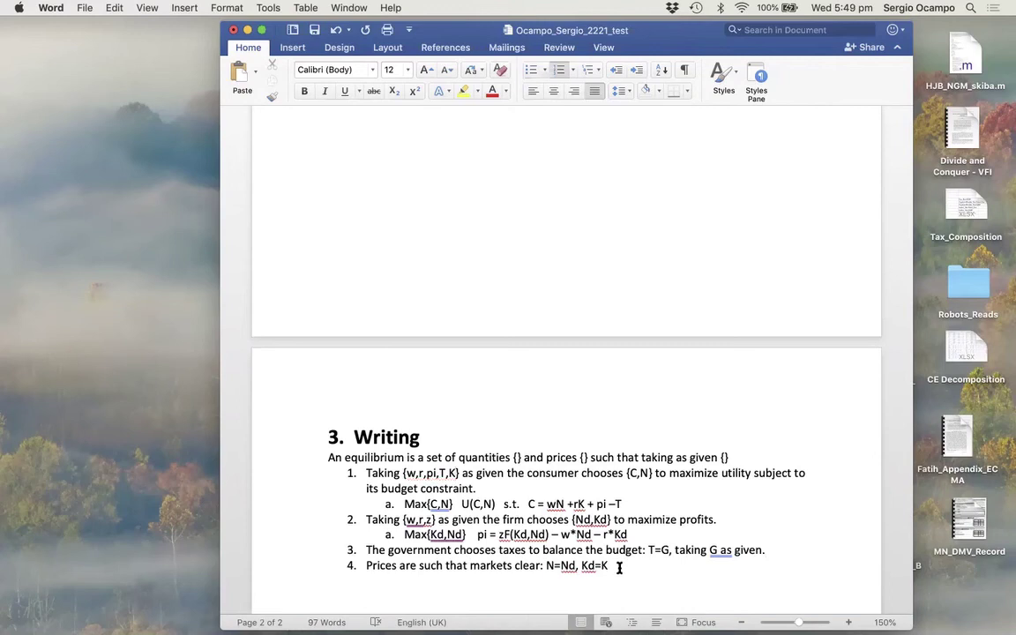
Append ', Y=zF(K,N)=C+G' to the market-clearing item.
text(,)
key(BackSpace)
key(BackSpace)
text(, Y=zF(K,N))
key(BackSpace)
text(=C)
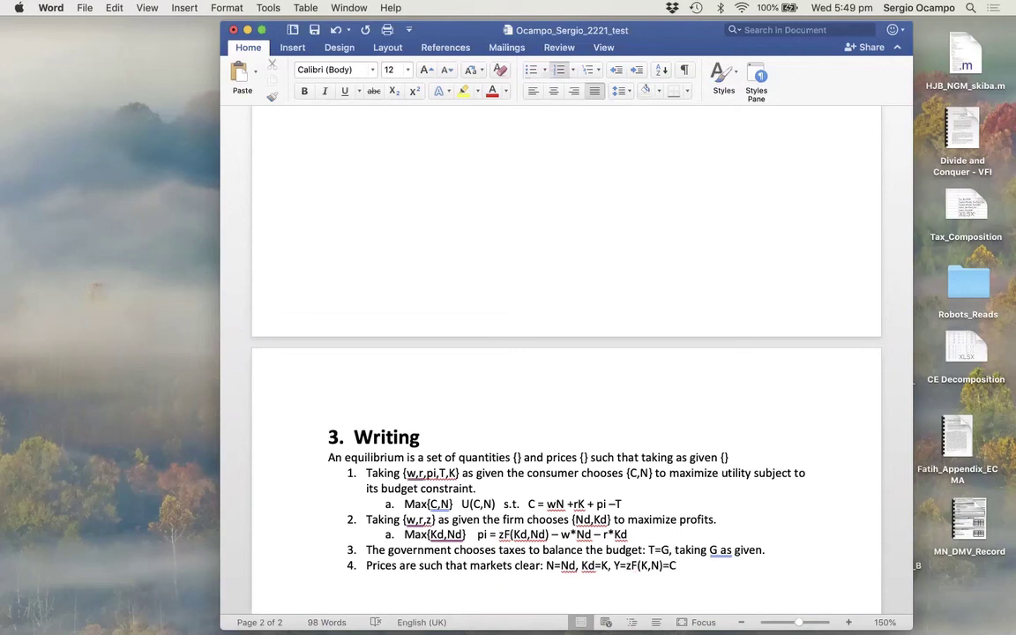
text(+G)
Fill the intro's braces: quantities {C,N,Nd,Kd,pi,T}, prices {w,r}, givens {z,G,K}.
click(517, 458)
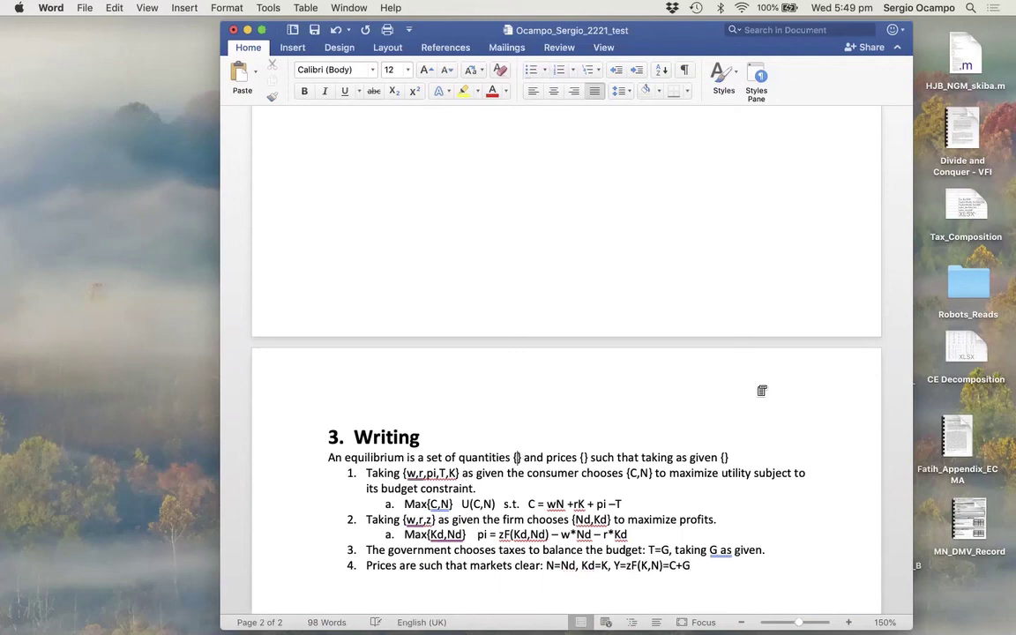
text(C,Nm)
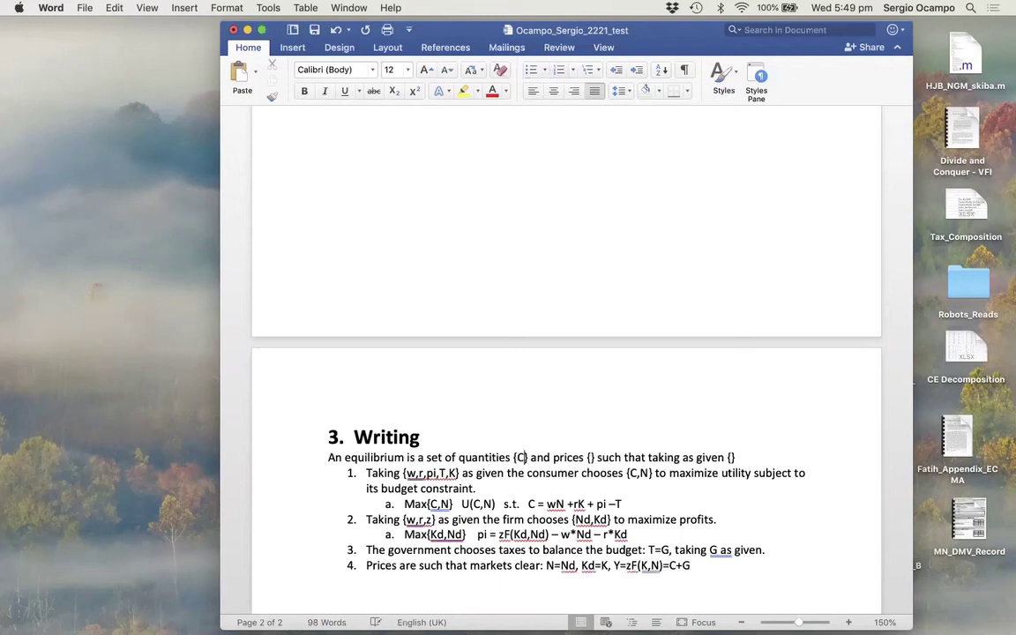
key(BackSpace)
text(,Nd,Kd,pi,T)
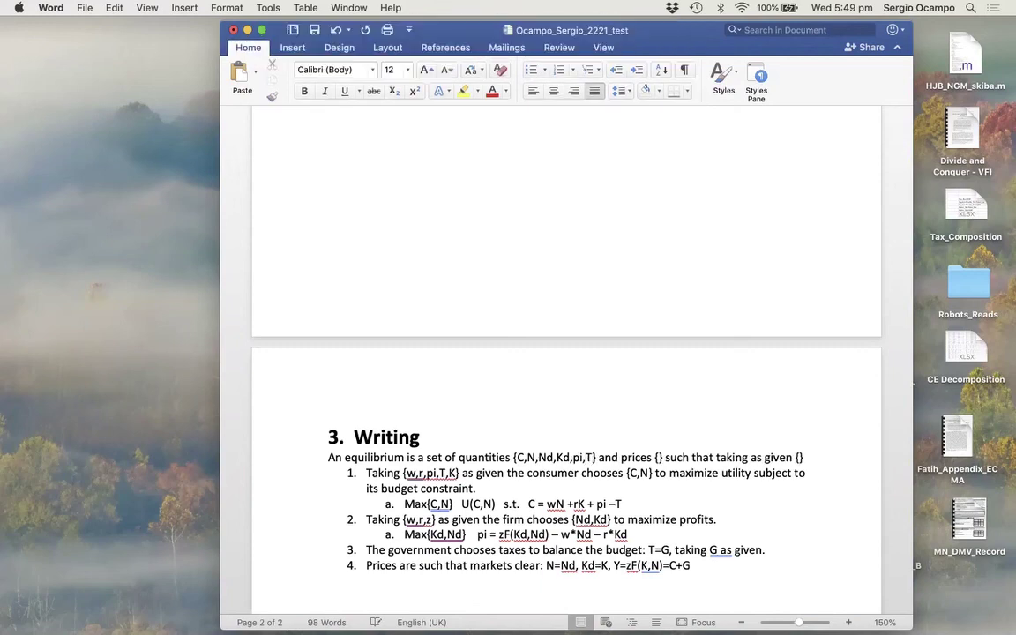
click(656, 457)
text(w,r)
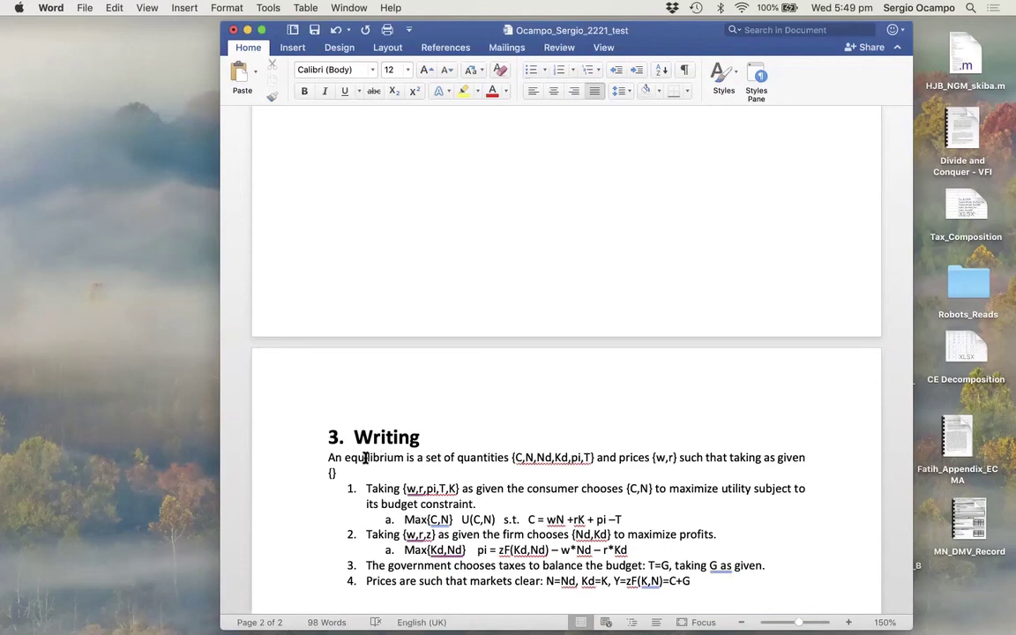
click(331, 472)
text(z,G,K)
scroll(428, 511, down, 3)
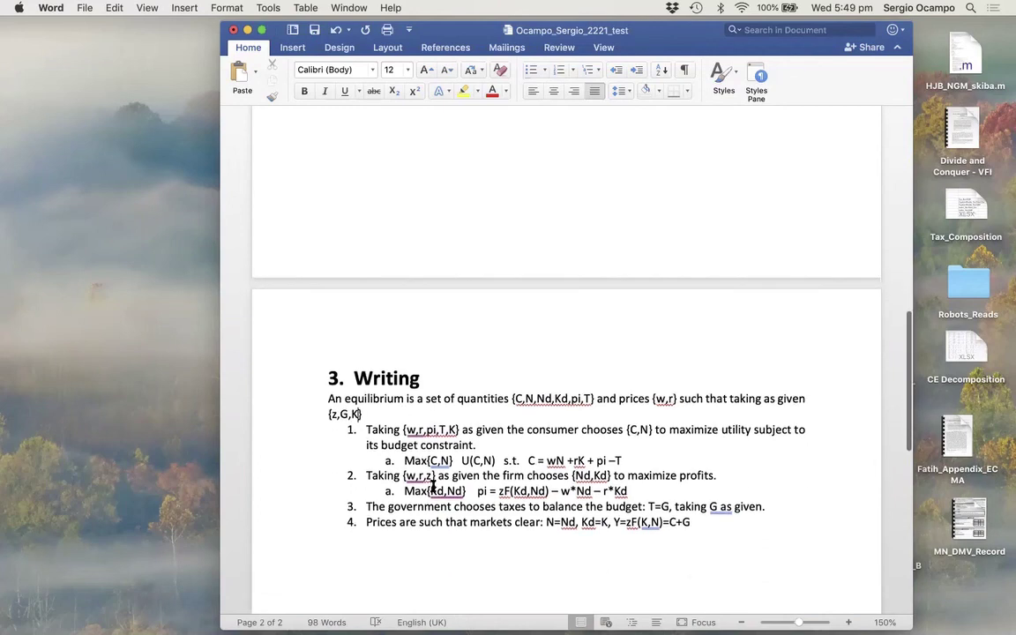